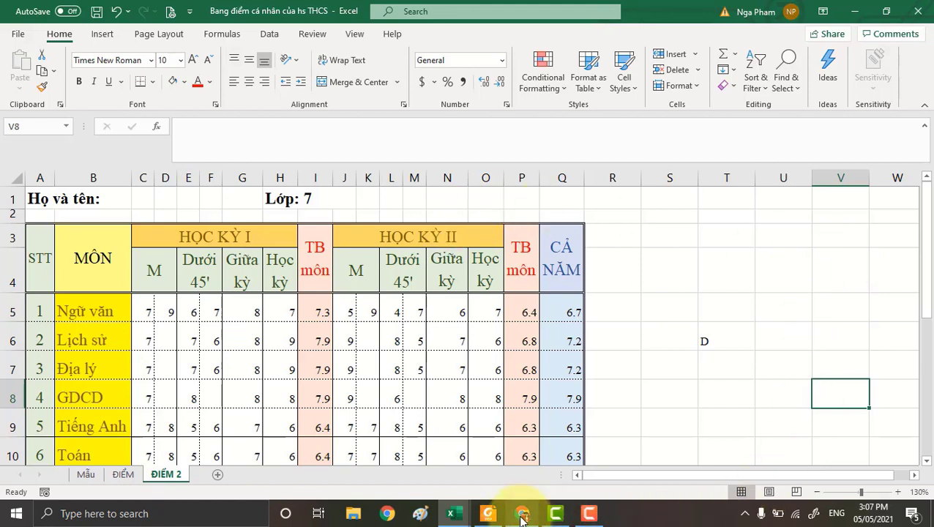
# Switch to Chrome, open the video "Bảng điểm đánh giá xếp loại học sinh (theo đúng thông tư 58, 26)" from the channel's Excel section, and pause it.
pyautogui.click(522, 515)
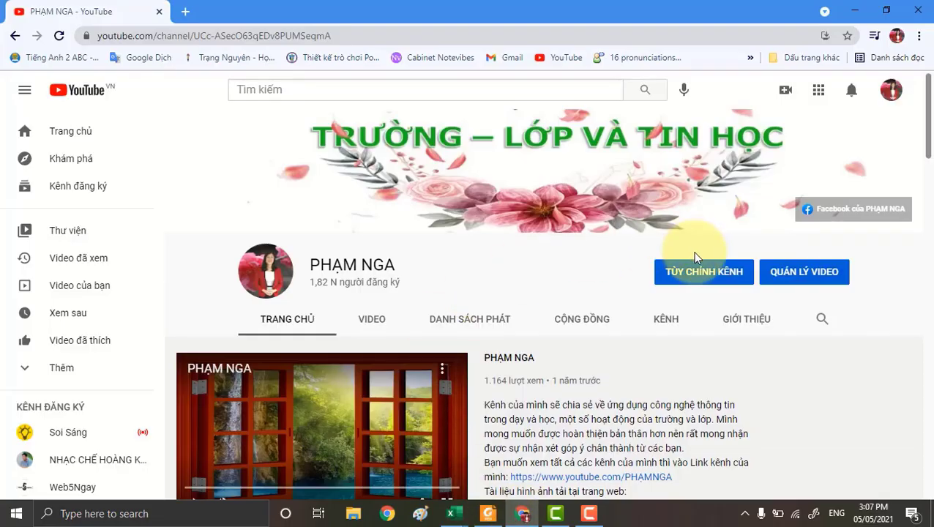
pyautogui.scroll(-15, 695, 257)
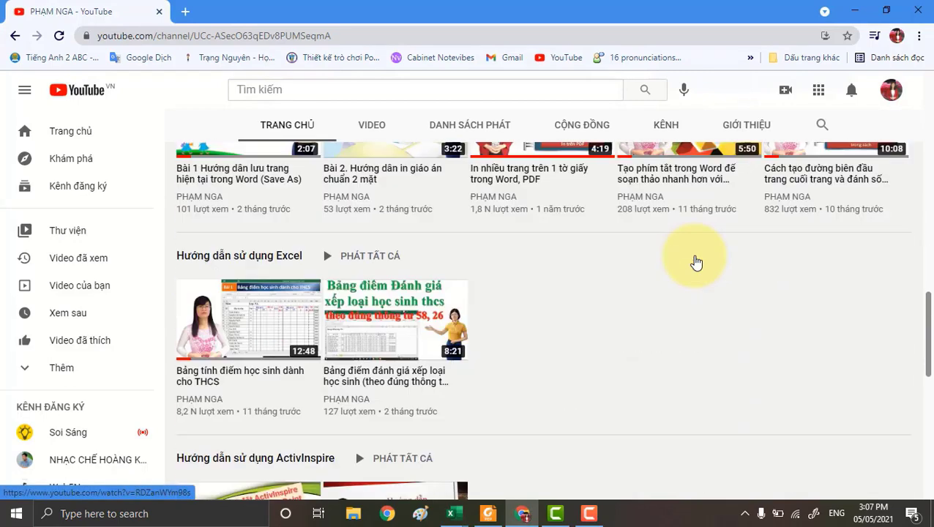
pyautogui.moveTo(355, 295)
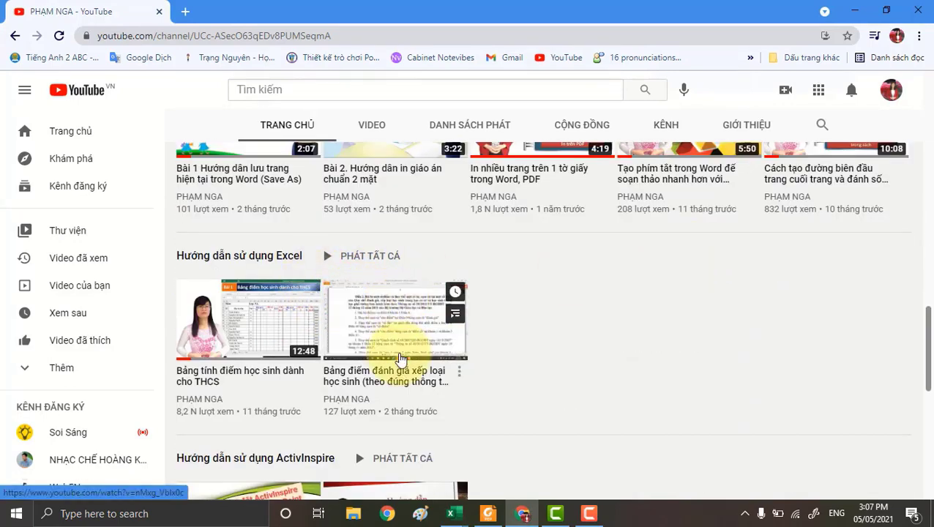
pyautogui.click(390, 382)
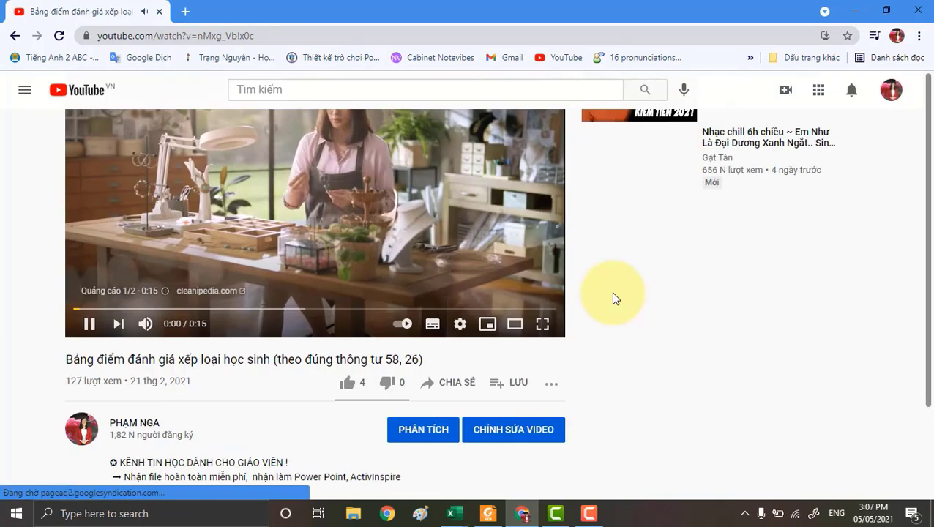
pyautogui.click(309, 227)
# Expand the video's description and open the Google Drive link for downloading the Excel file.
pyautogui.scroll(-2, 554, 326)
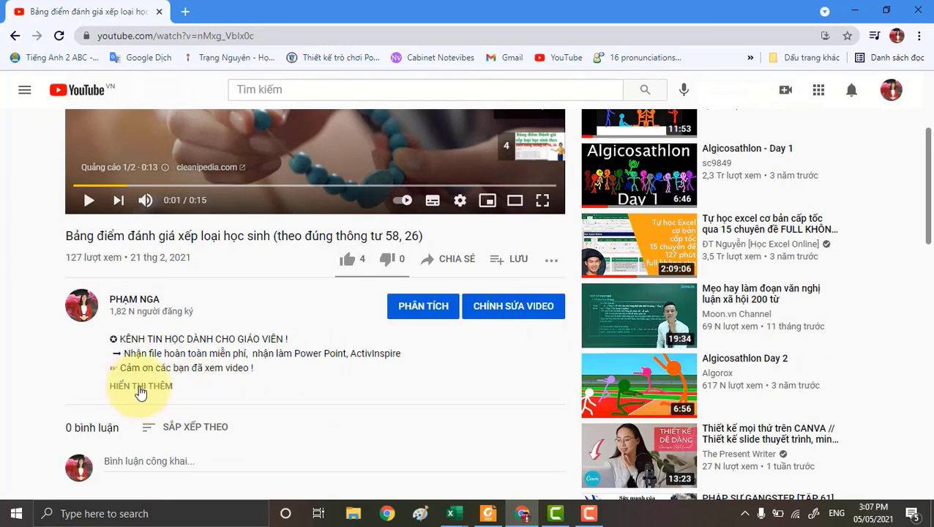
pyautogui.click(141, 388)
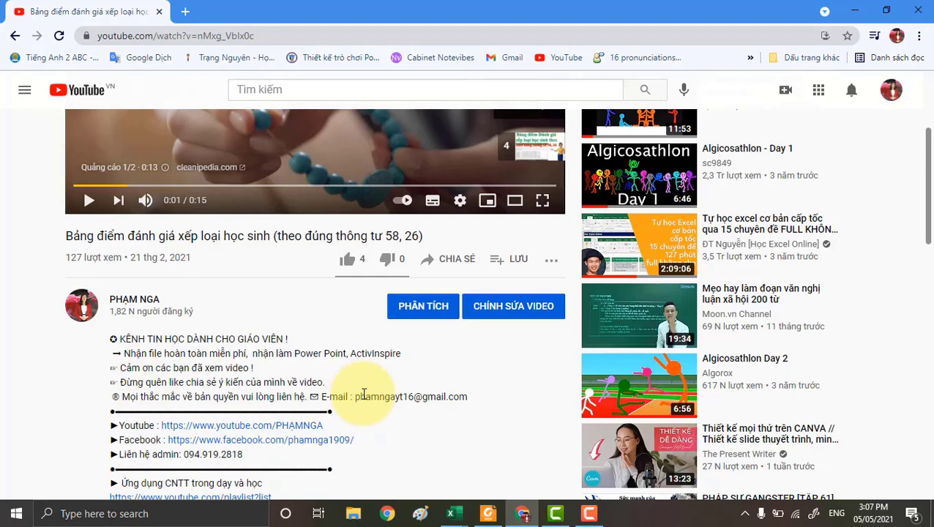
pyautogui.scroll(-4, 364, 395)
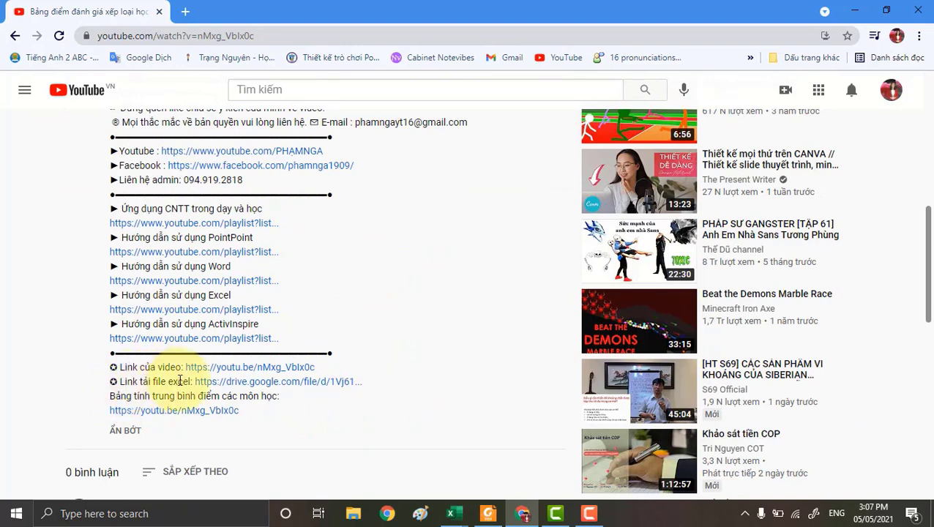
pyautogui.click(258, 381)
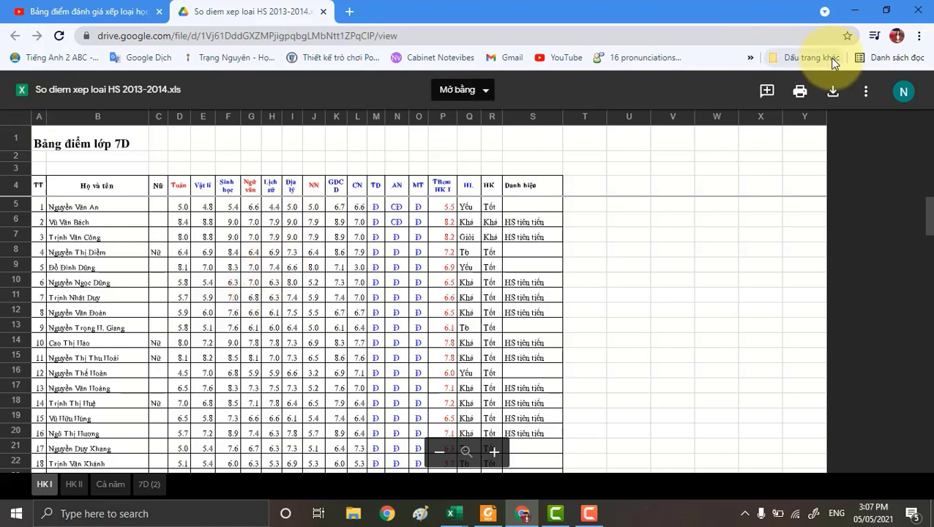
# Download the grade workbook and save it to the Desktop as "So diem xep loai HS 2013-2014".
pyautogui.click(834, 94)
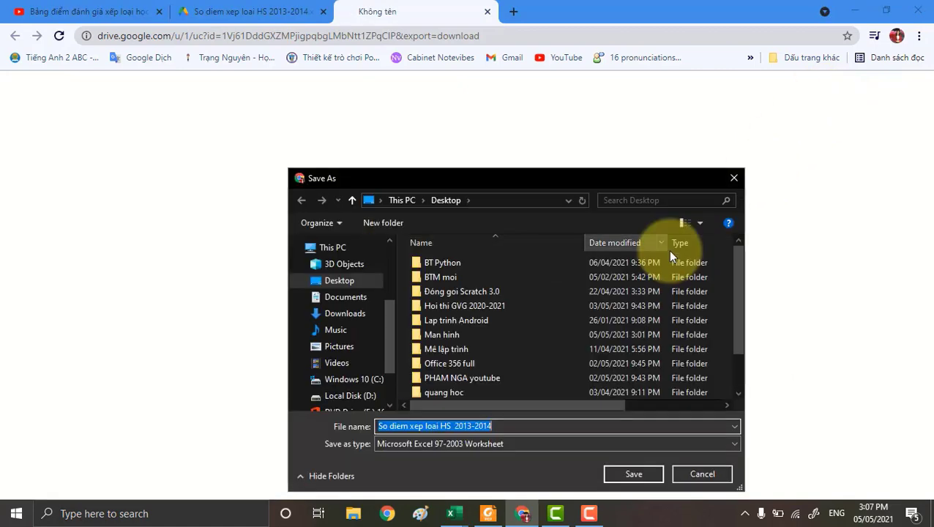
pyautogui.moveTo(601, 182); pyautogui.dragTo(523, 109)
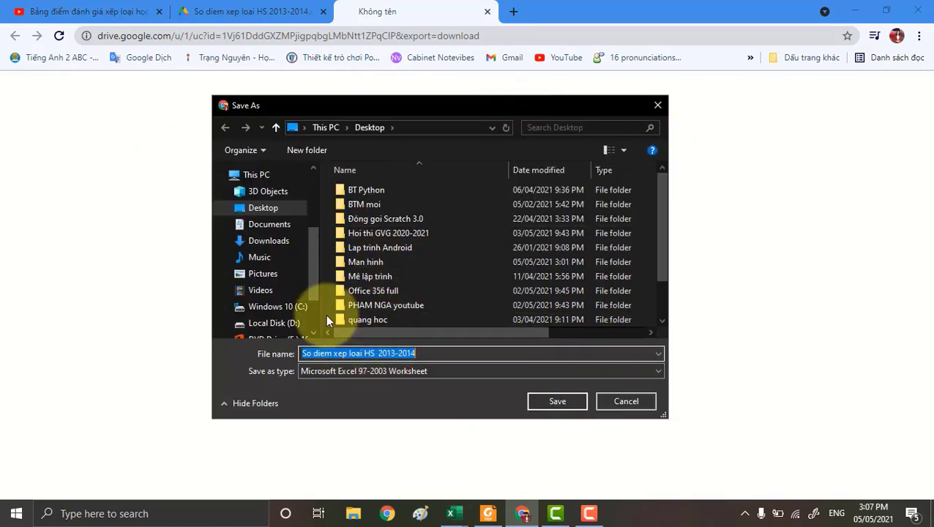
pyautogui.click(261, 210)
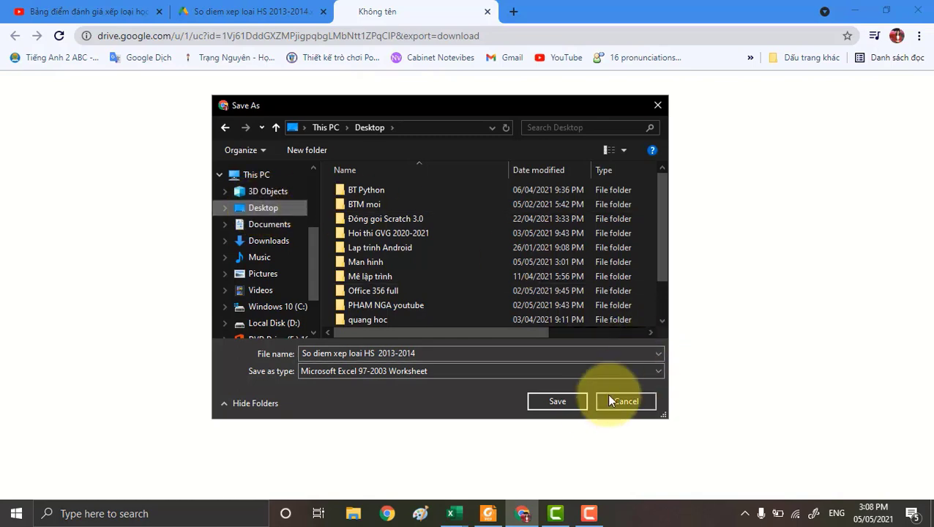
pyautogui.click(558, 402)
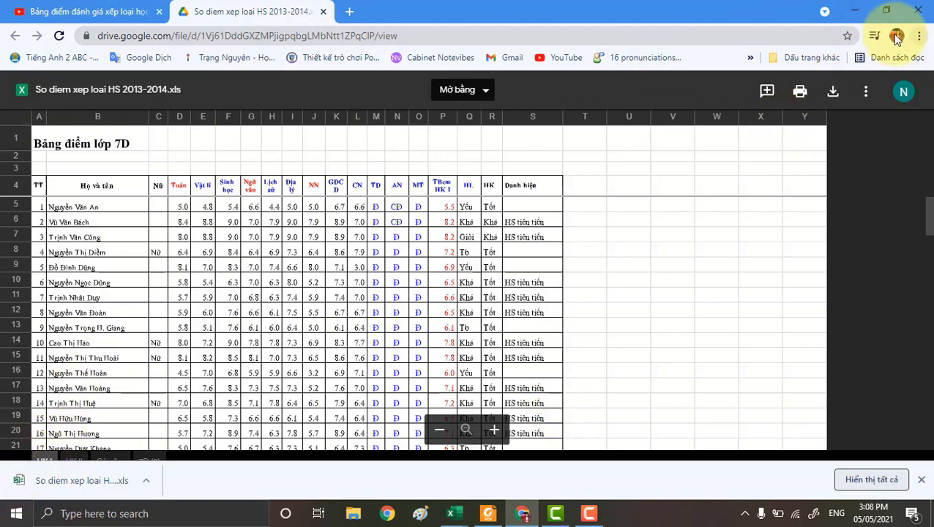
# Minimize the browser and Excel windows and locate the downloaded "So diem xep loai HS 2013-2014" file on the desktop.
pyautogui.click(853, 11)
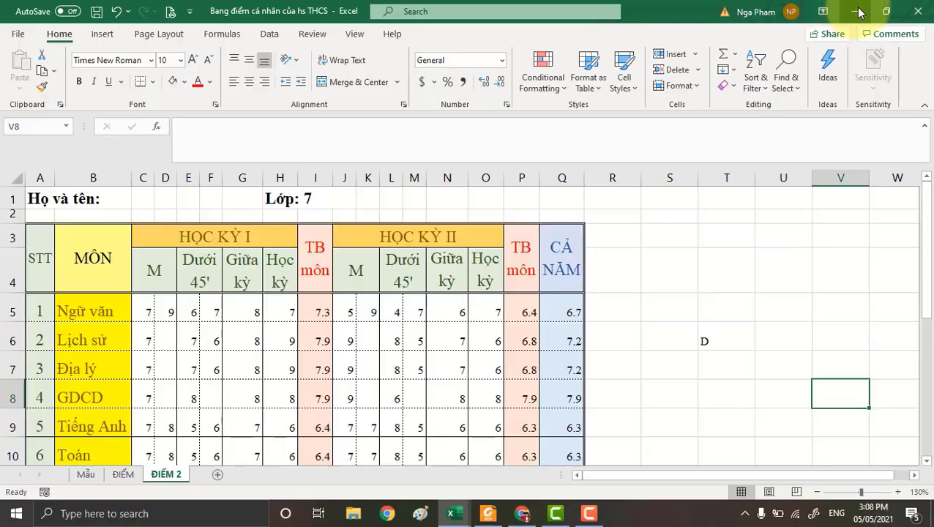
pyautogui.click(853, 10)
pyautogui.click(132, 228)
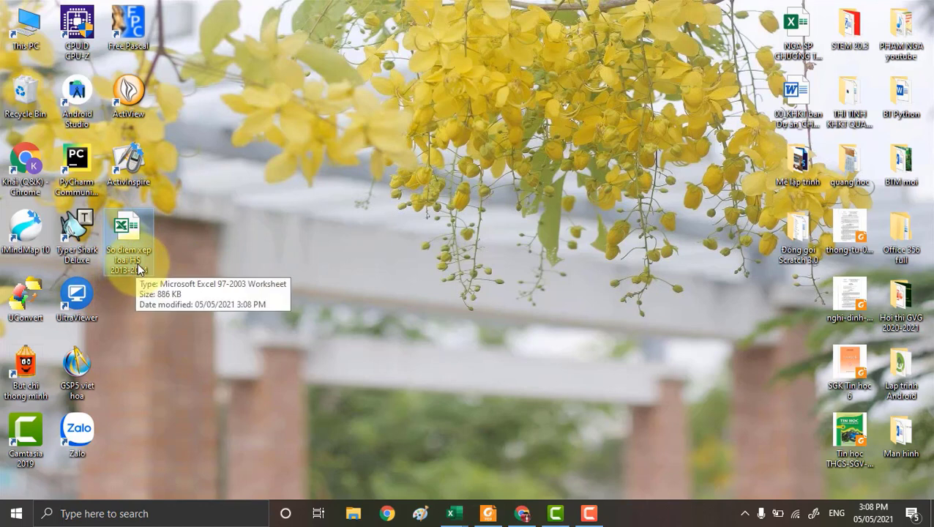
pyautogui.click(357, 291)
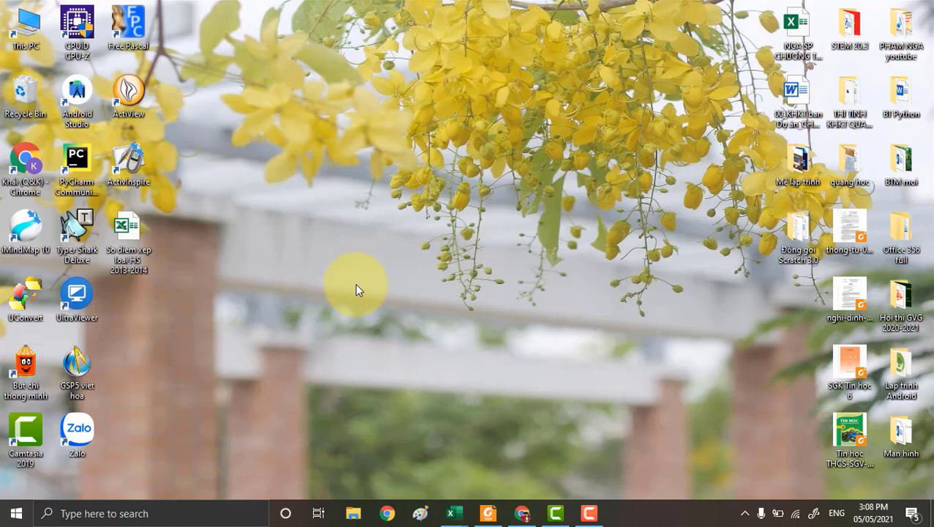
# Switch to the Excel workbook "Bang điểm cá nhân của hs THCS" and select empty cell S6 beside the grade table.
pyautogui.moveTo(457, 518)
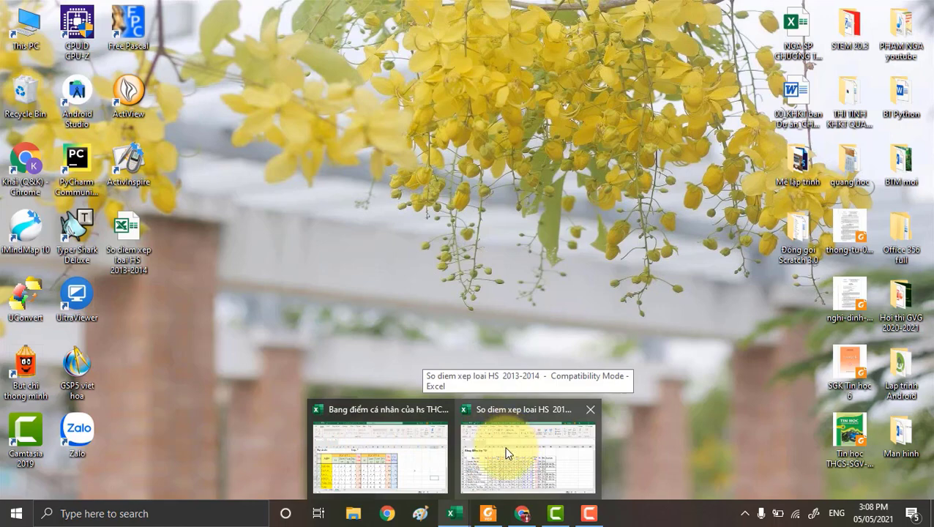
pyautogui.moveTo(487, 514)
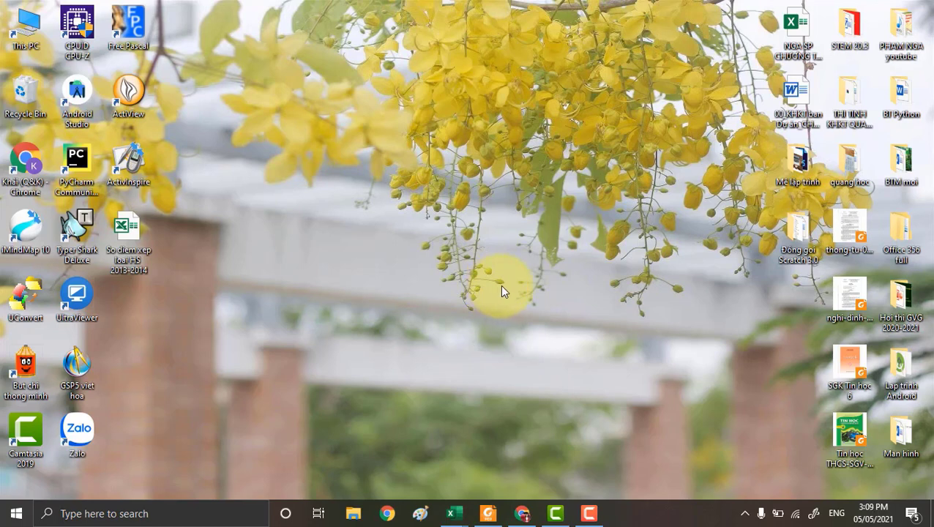
pyautogui.click(453, 515)
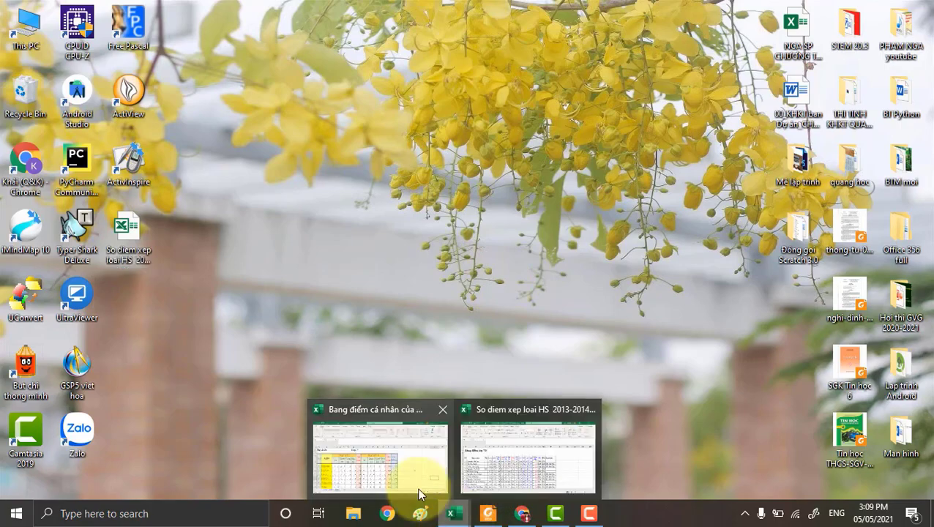
pyautogui.click(376, 463)
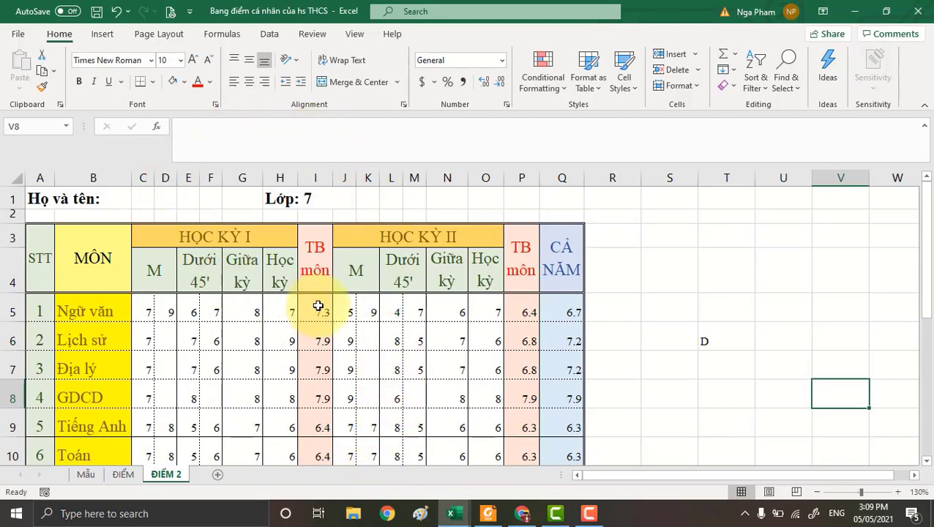
pyautogui.click(667, 335)
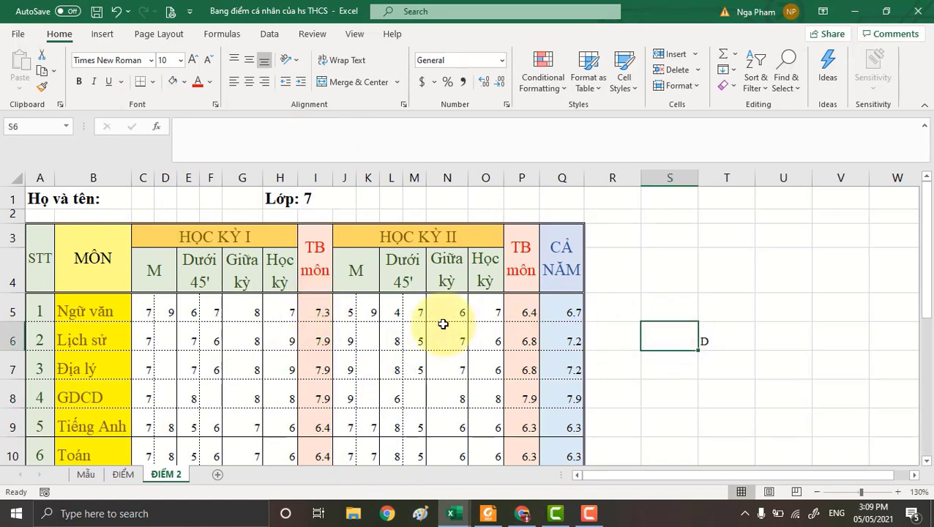
# Open the Mẫu sheet and look over the blank grade table down to its semester average row.
pyautogui.click(85, 475)
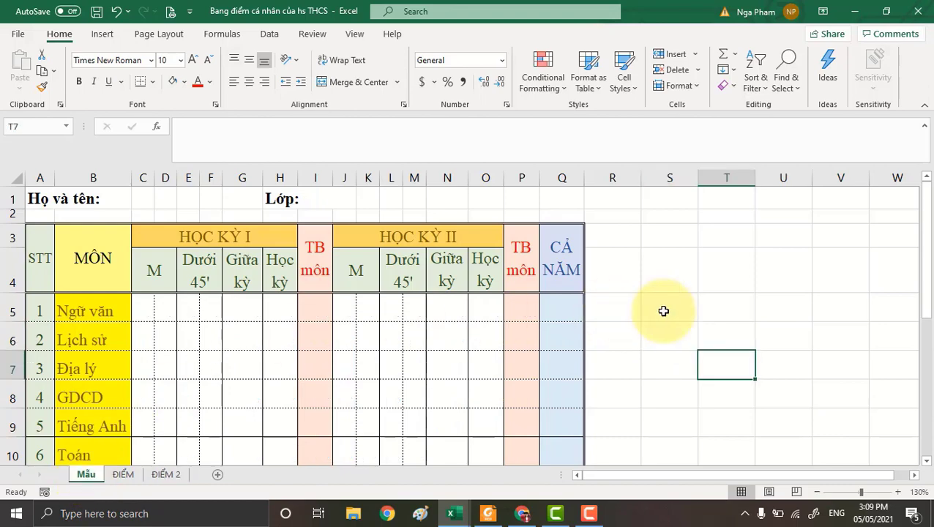
pyautogui.scroll(-2, 734, 310)
pyautogui.scroll(2, 732, 311)
pyautogui.scroll(-3, 731, 313)
pyautogui.scroll(-3, 731, 312)
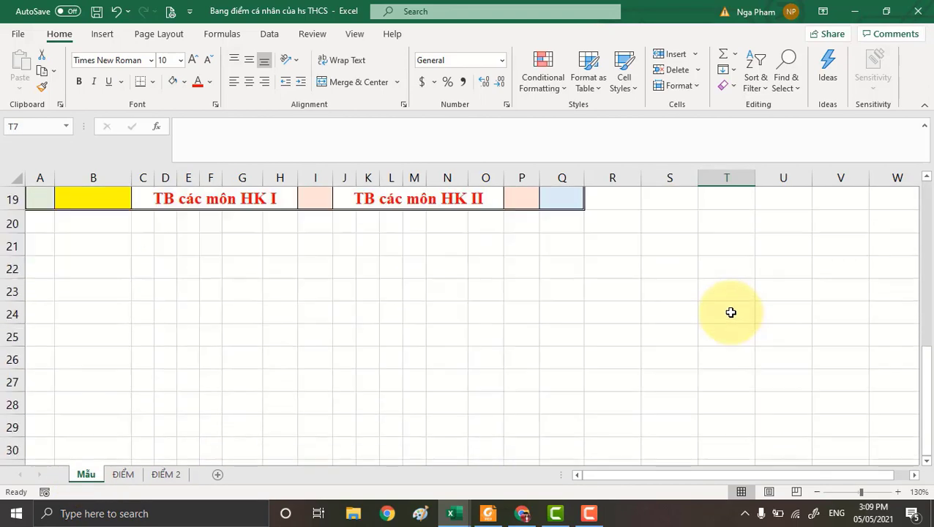
pyautogui.scroll(6, 730, 312)
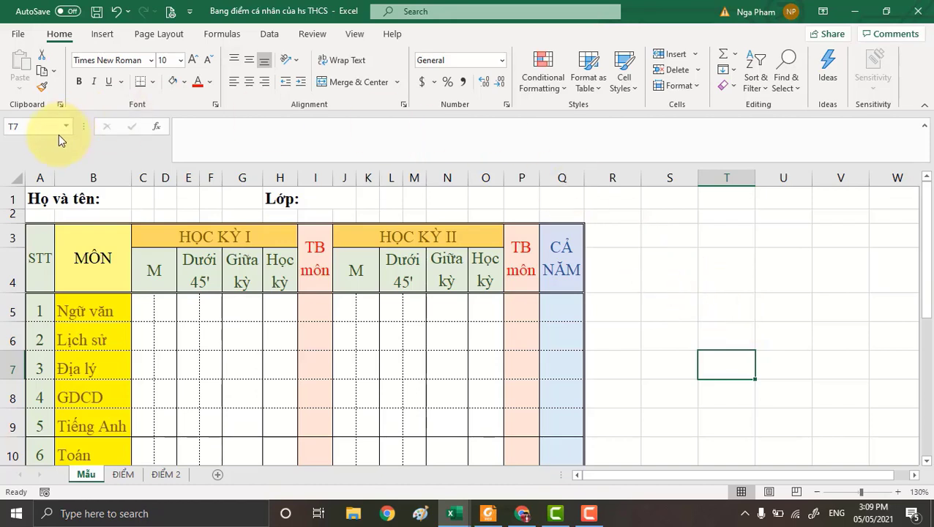
# Copy the formatting of the entire Mẫu sheet onto the entire ĐIỂM 2 sheet with Format Painter.
pyautogui.click(13, 178)
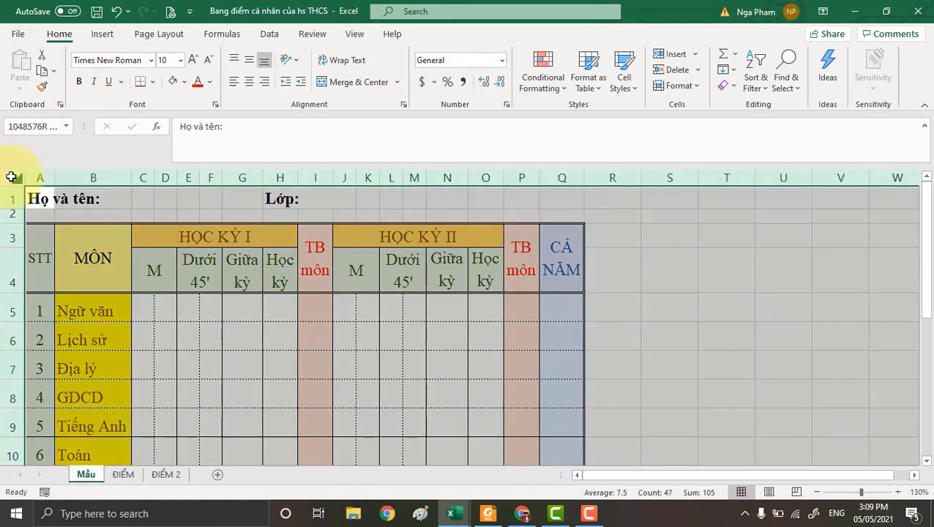
pyautogui.click(41, 87)
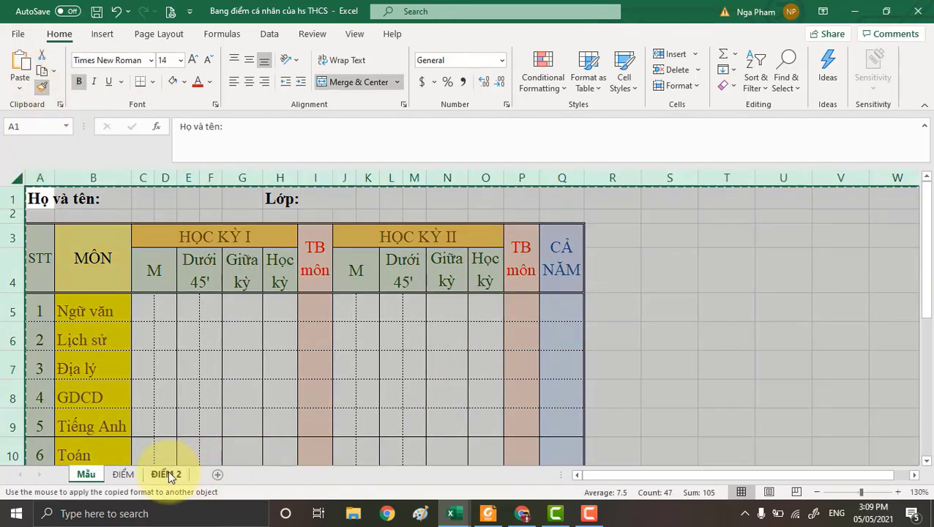
pyautogui.click(167, 474)
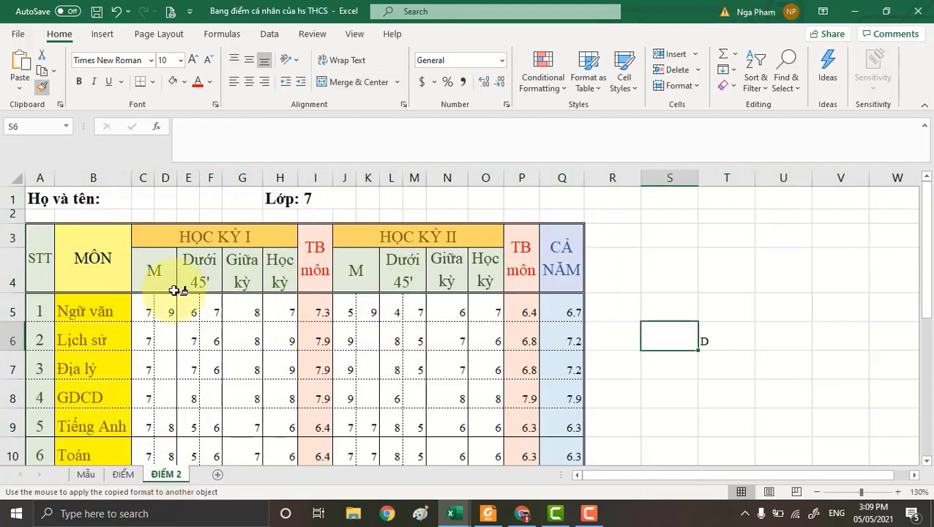
pyautogui.click(9, 177)
pyautogui.click(776, 314)
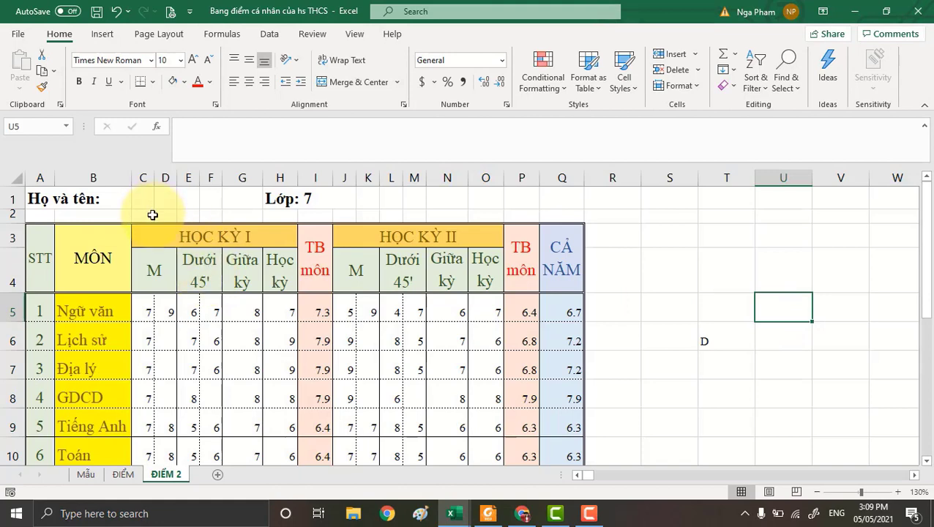
# Compare the Mẫu sheet with the ĐIỂM 2 sheet and check cell T6 beside the grade table.
pyautogui.click(87, 474)
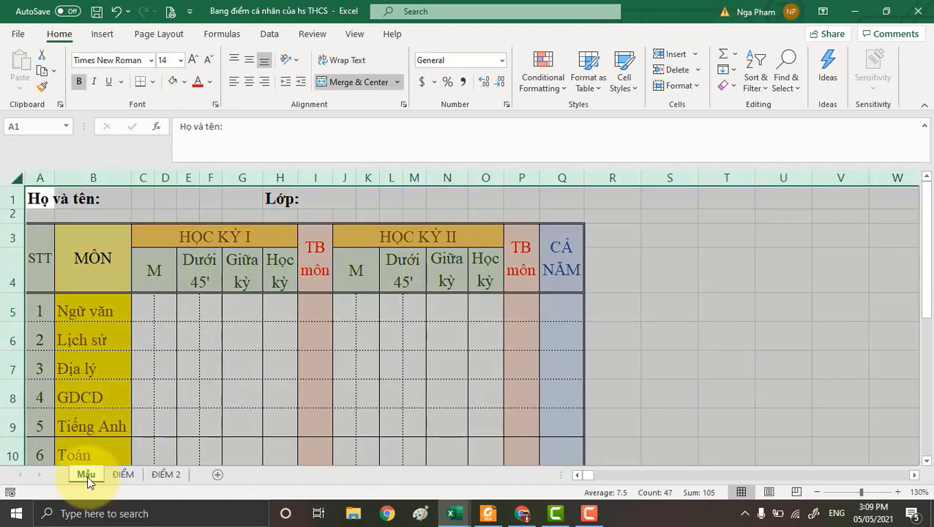
pyautogui.click(165, 474)
pyautogui.click(738, 342)
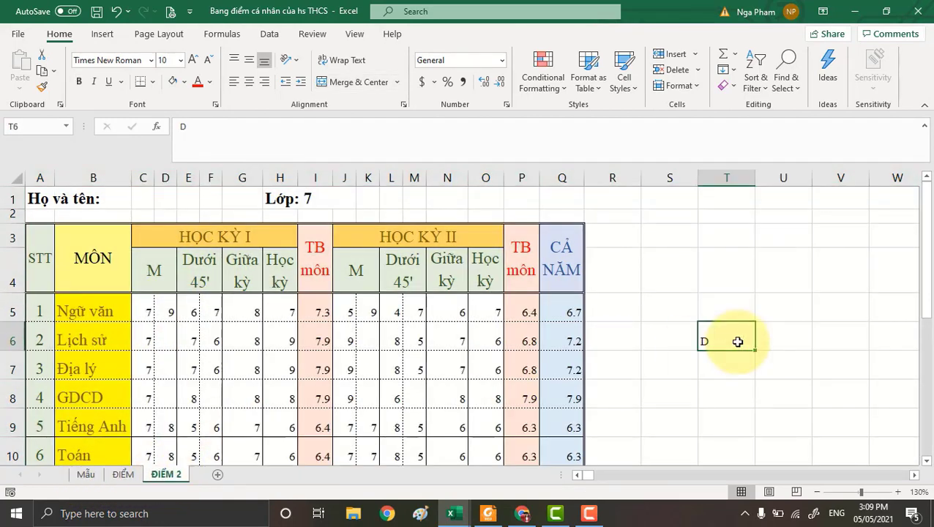
pyautogui.scroll(-1, 737, 342)
pyautogui.scroll(1, 738, 342)
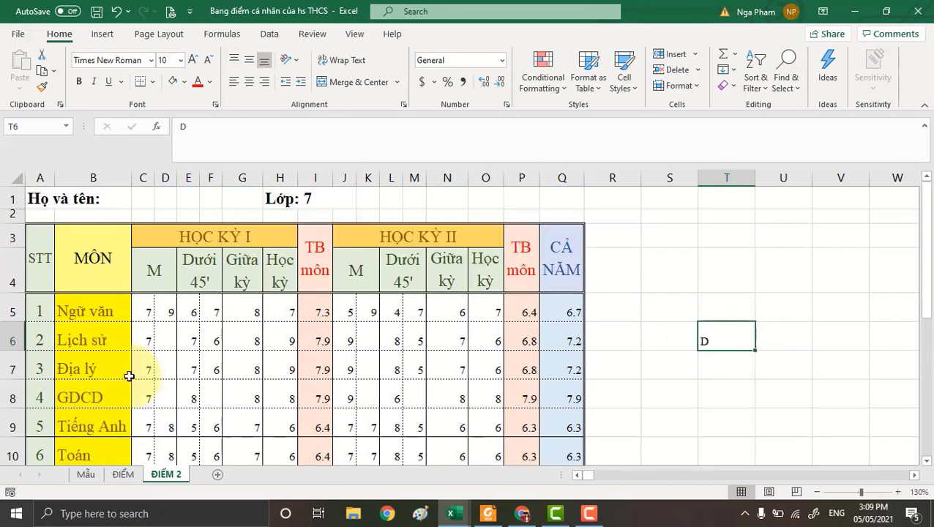
# Open the ĐIỂM sheet and select cell C5, the first M score of Ngữ văn in semester I.
pyautogui.click(123, 474)
pyautogui.click(723, 260)
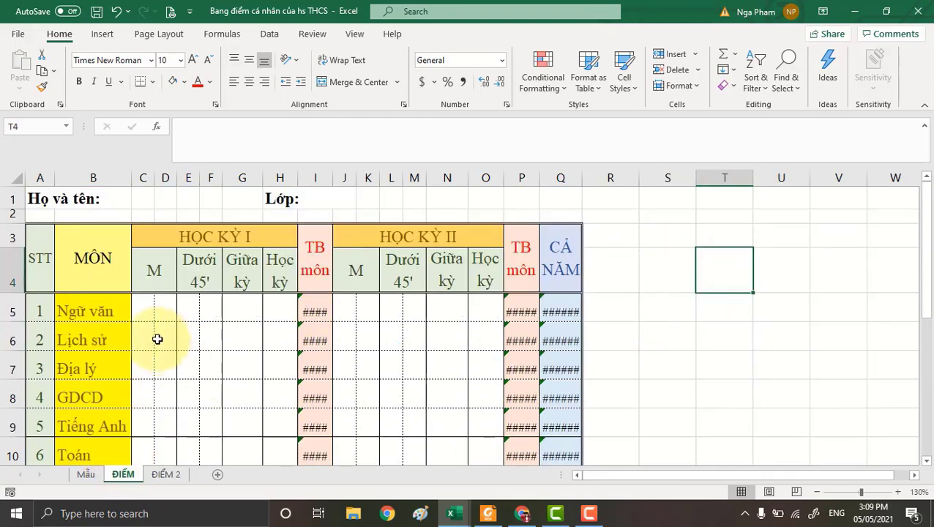
pyautogui.click(142, 308)
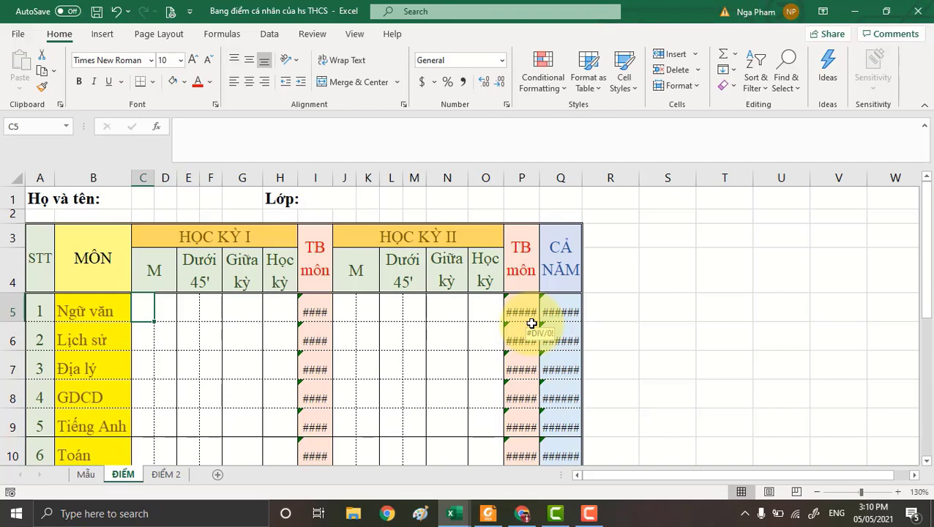
# Switch to Foxit Reader and examine how many scores of each type the scoring rules table assigns per subject and grade.
pyautogui.click(488, 515)
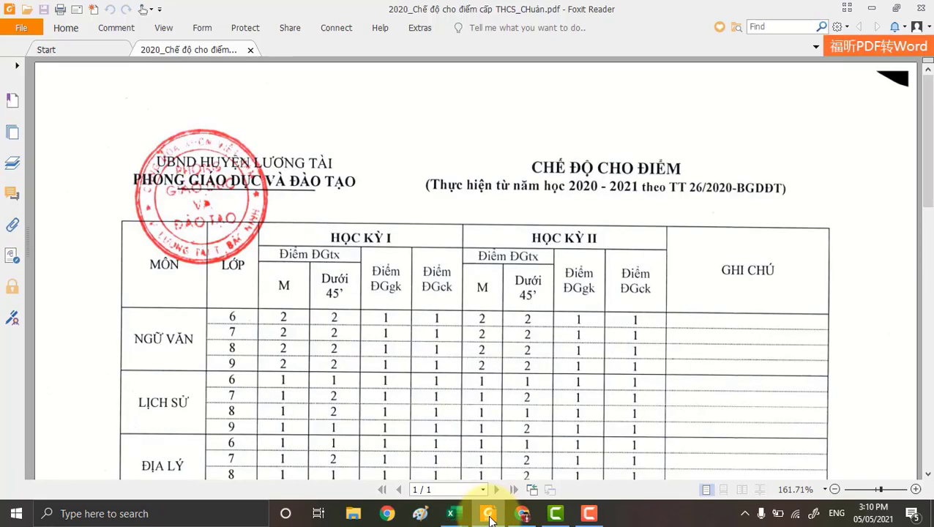
pyautogui.scroll(-1, 644, 326)
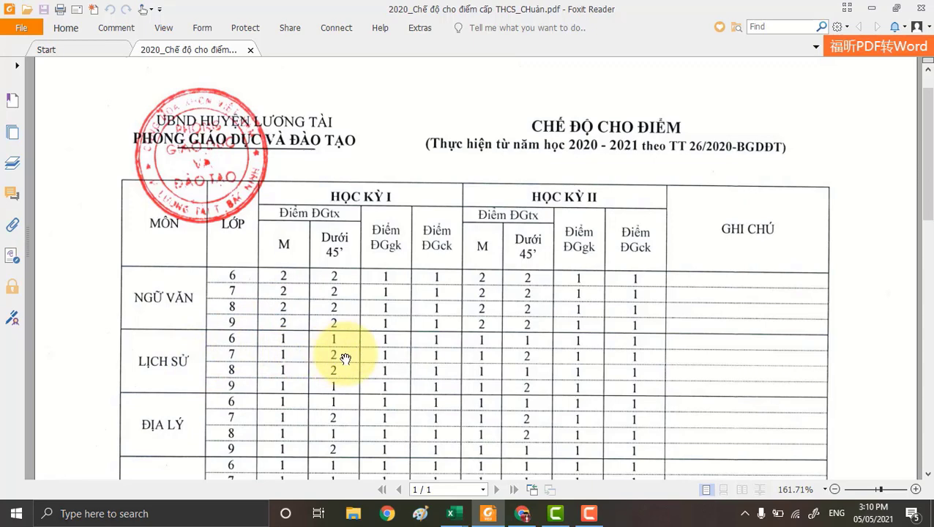
pyautogui.scroll(-1, 345, 358)
pyautogui.scroll(-1, 345, 358)
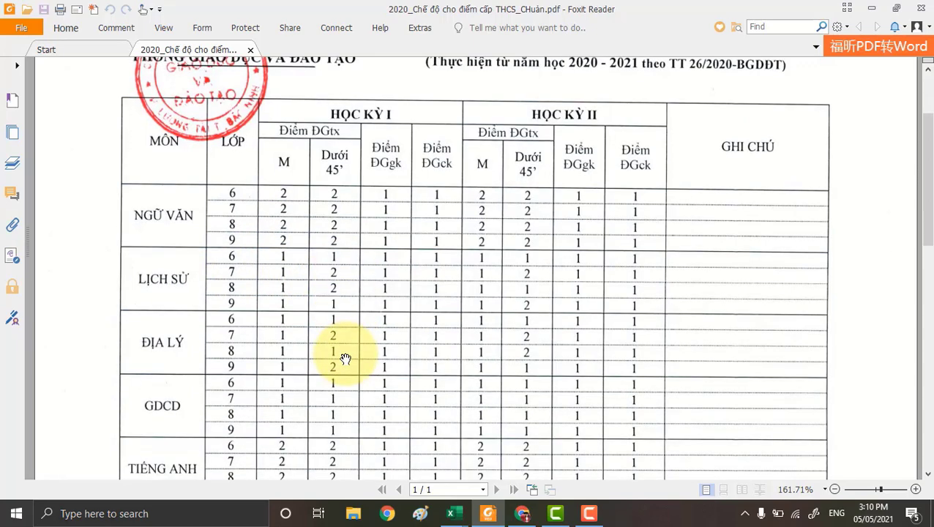
pyautogui.scroll(-1, 344, 359)
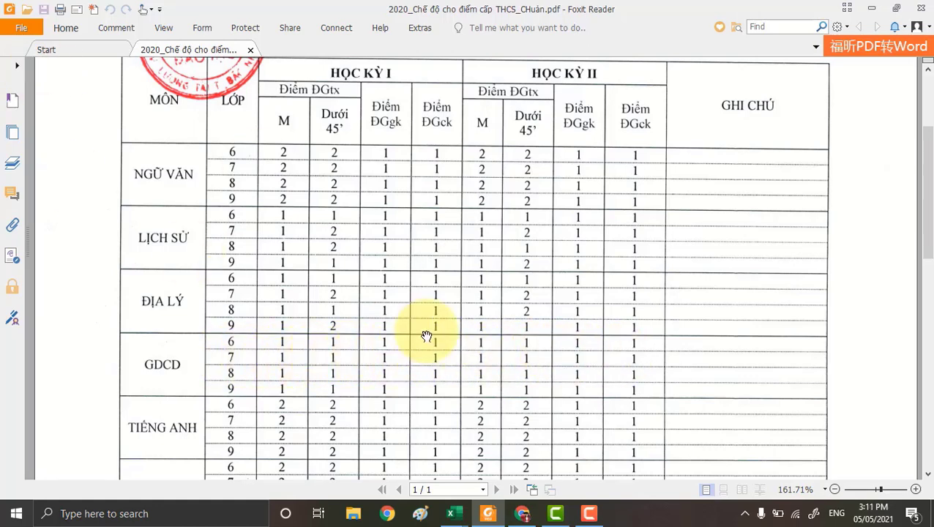
pyautogui.scroll(2, 442, 317)
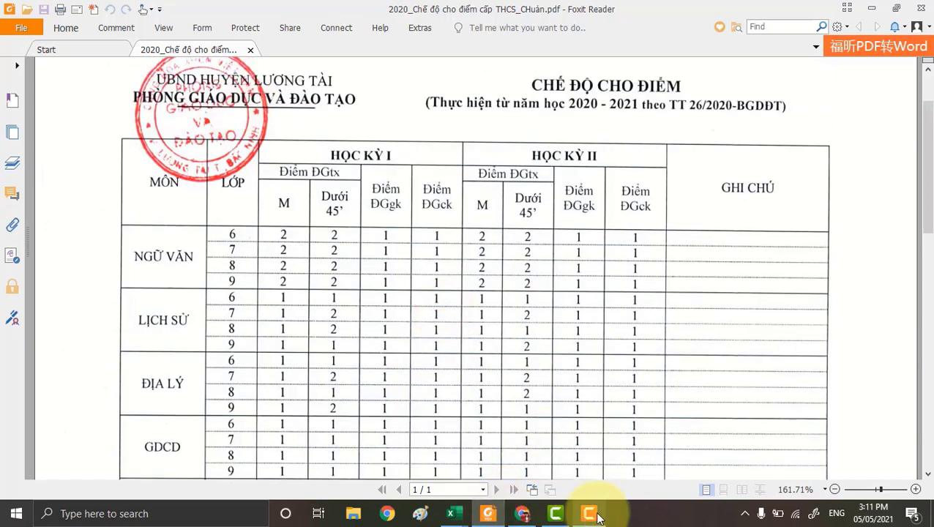
# Return to the personal grade workbook in Excel and look over the blank grade table on the ĐIỂM sheet.
pyautogui.moveTo(437, 507)
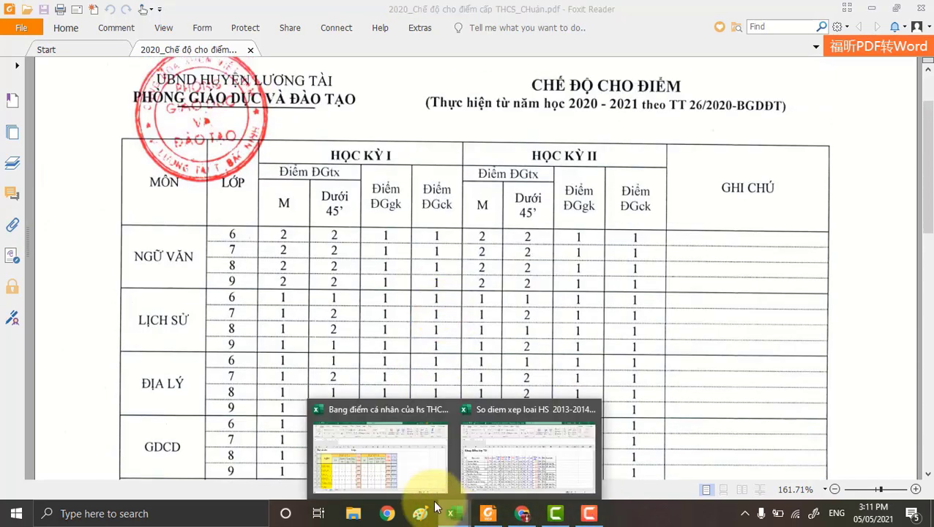
pyautogui.click(393, 468)
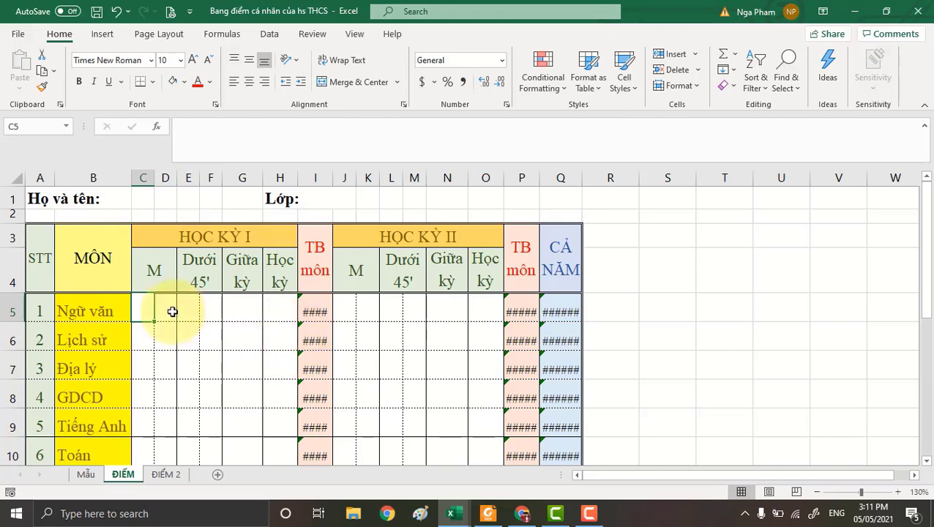
pyautogui.scroll(-1, 226, 338)
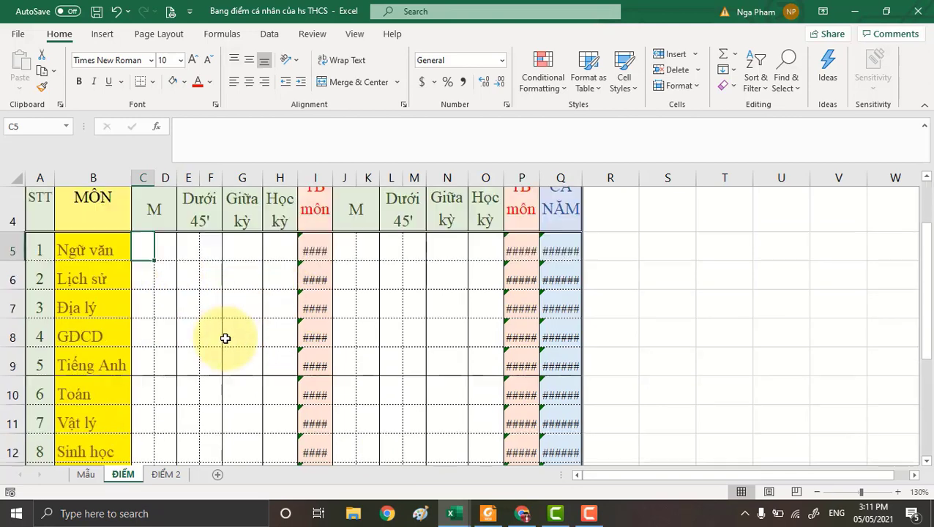
pyautogui.scroll(1, 225, 338)
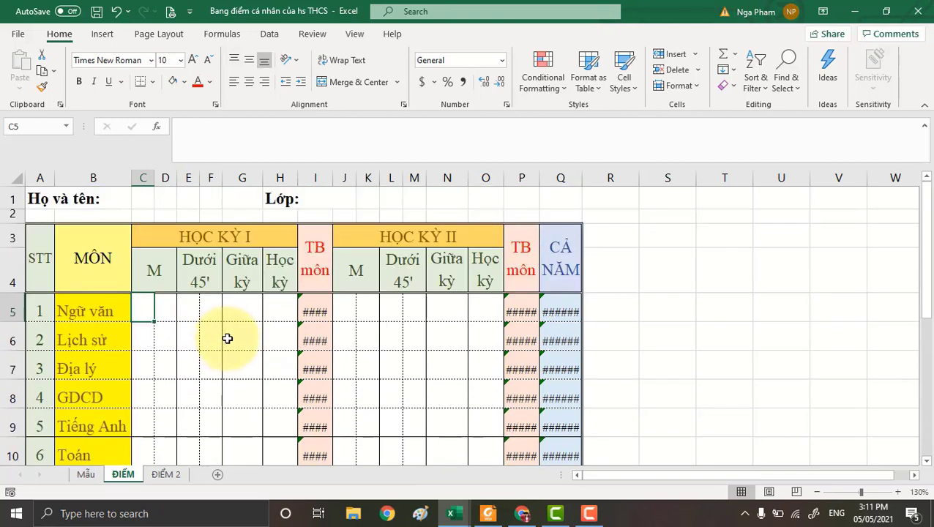
# Open the ĐIỂM 2 sheet and check the Ngữ văn semester and full-year average formulas in cells I5, P5 and Q5.
pyautogui.click(170, 474)
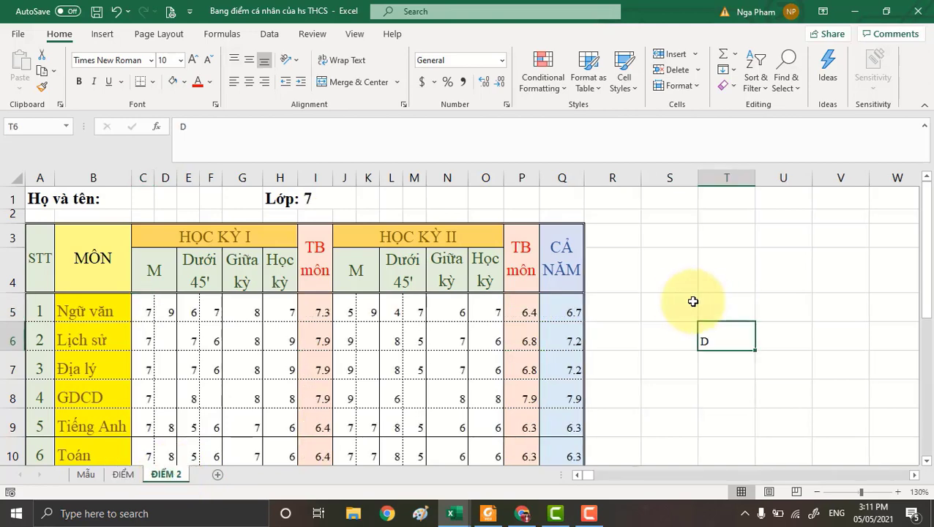
pyautogui.click(623, 334)
pyautogui.scroll(-1, 510, 333)
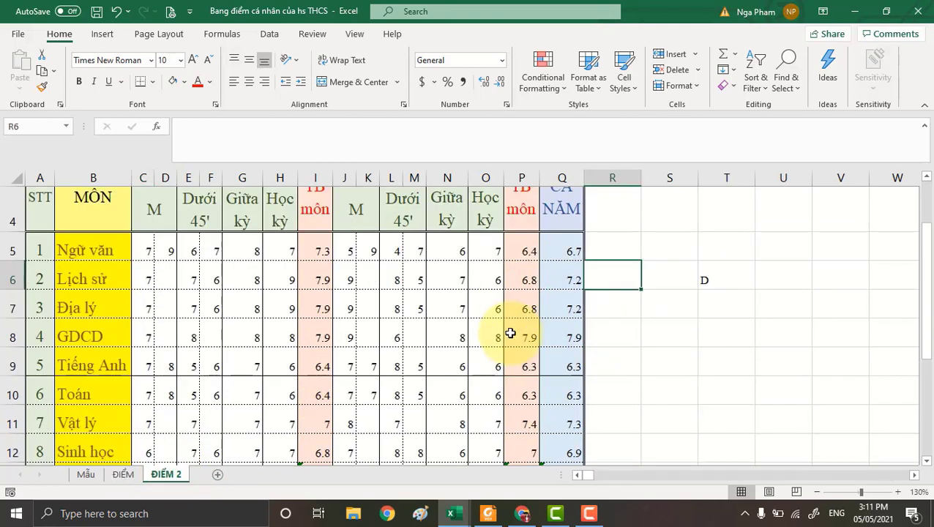
pyautogui.click(319, 248)
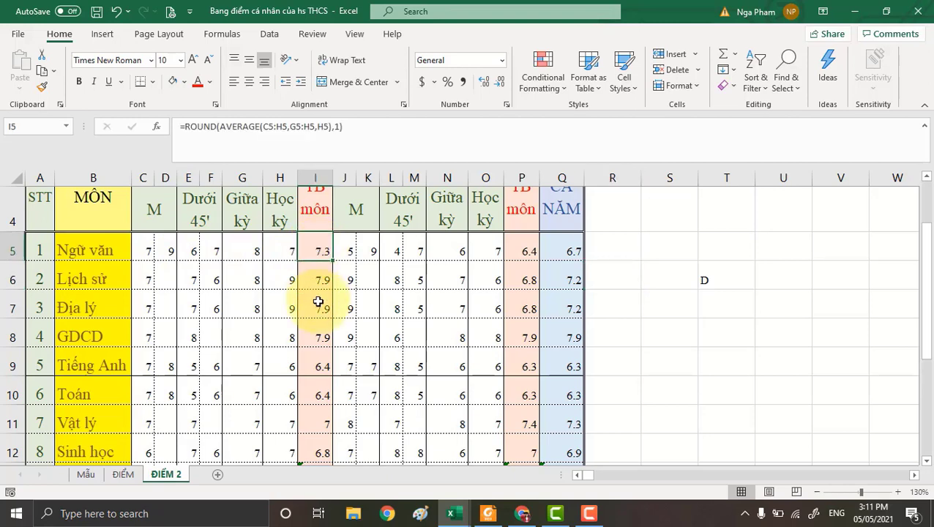
pyautogui.scroll(1, 318, 301)
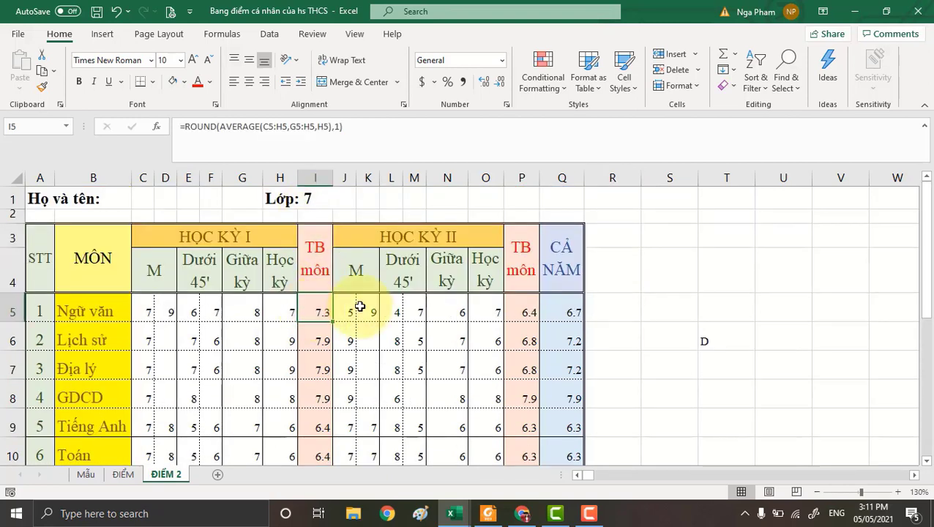
pyautogui.click(533, 311)
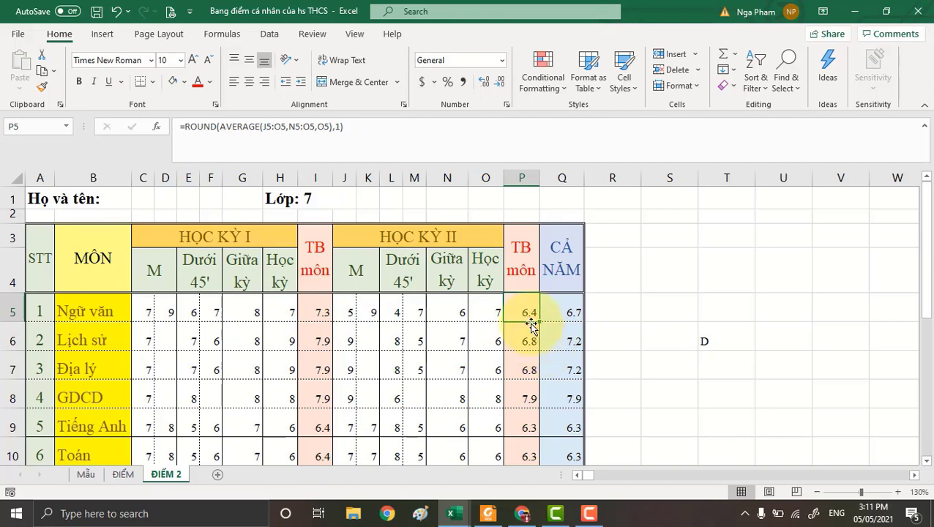
pyautogui.click(570, 313)
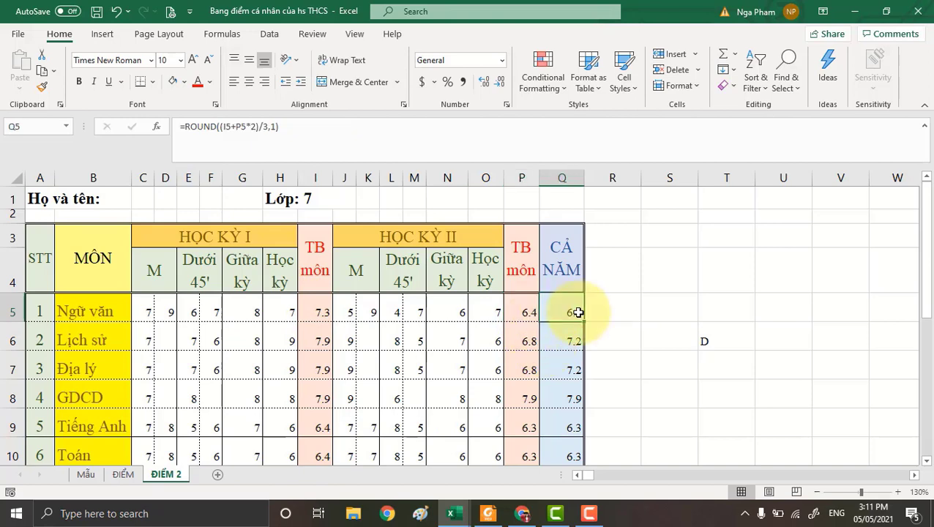
pyautogui.click(639, 348)
pyautogui.scroll(-3, 620, 345)
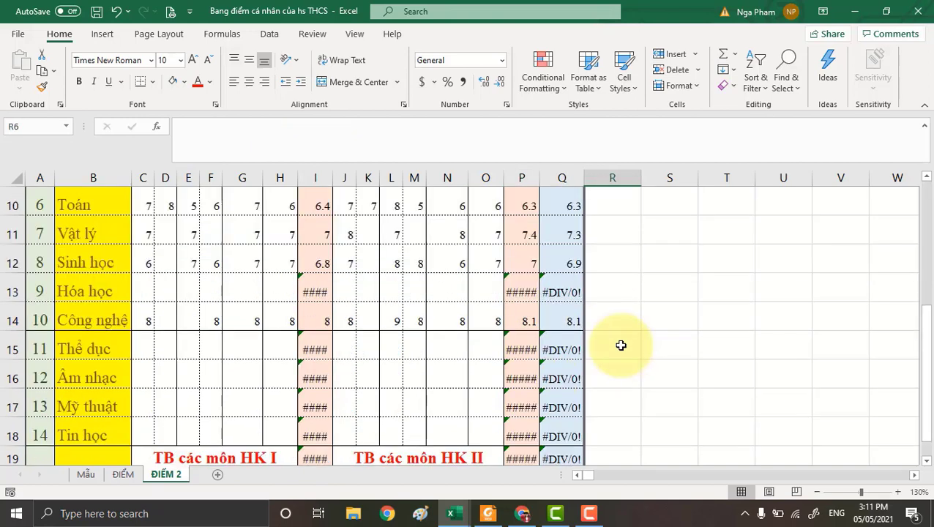
# Switch back to Foxit Reader and review the per-grade score counts in the scoring rules PDF.
pyautogui.click(487, 514)
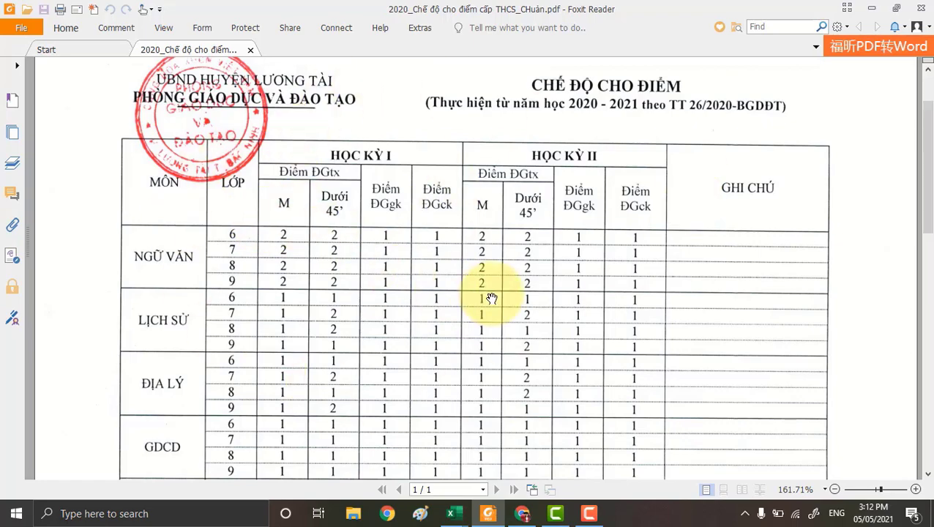
pyautogui.scroll(-3, 491, 299)
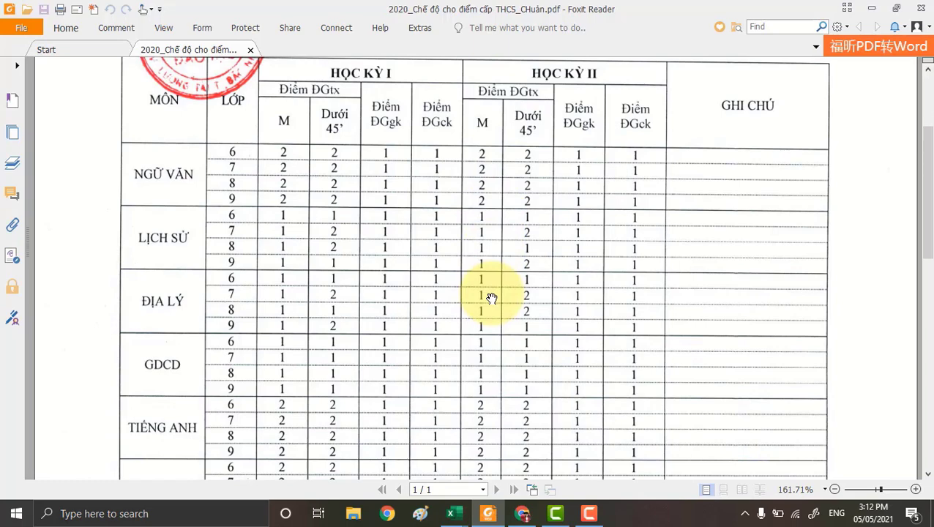
pyautogui.scroll(5, 491, 299)
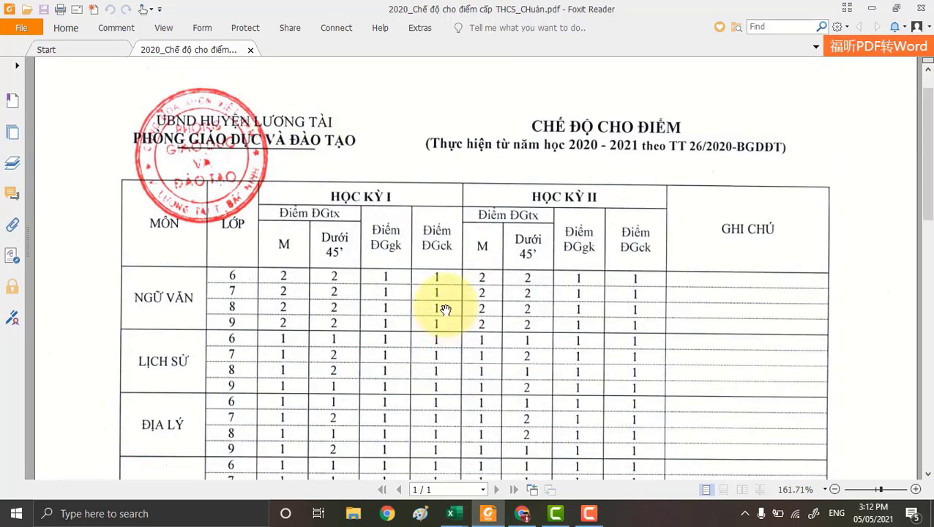
# Return to the personal grade workbook in Excel and delete the entire Hóa học row from the ĐIỂM 2 table.
pyautogui.click(455, 516)
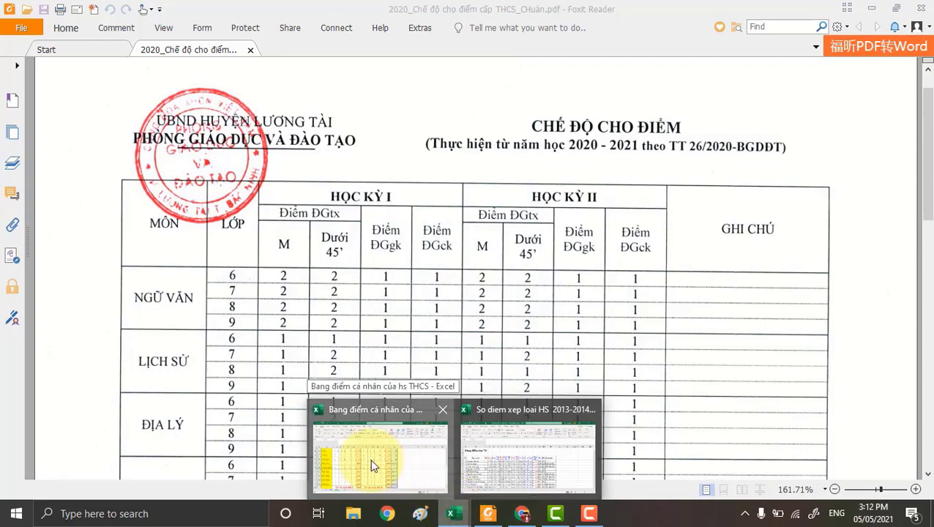
pyautogui.click(370, 458)
pyautogui.click(688, 354)
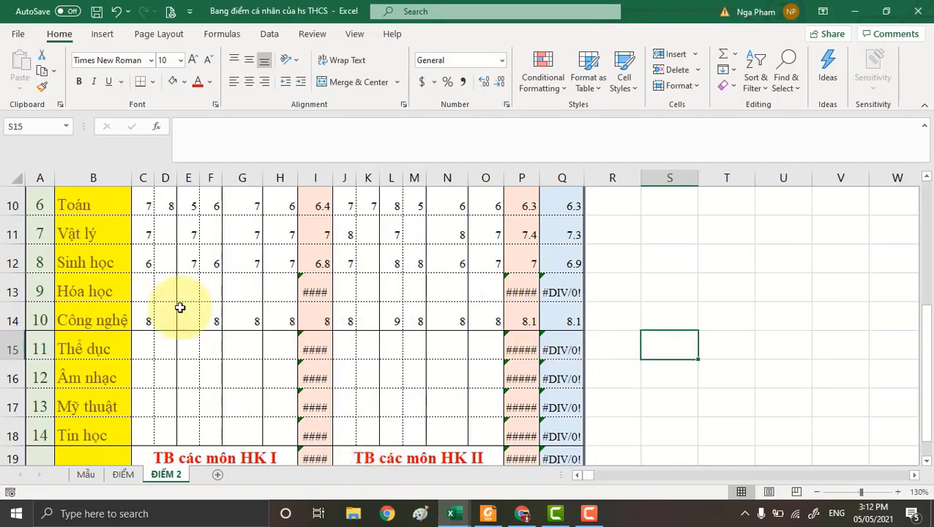
pyautogui.scroll(1, 470, 384)
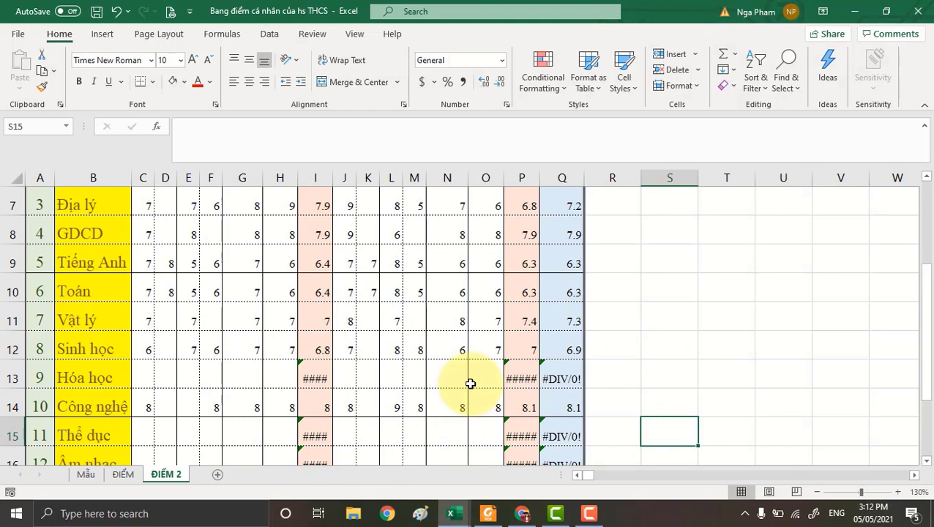
pyautogui.scroll(-1, 470, 384)
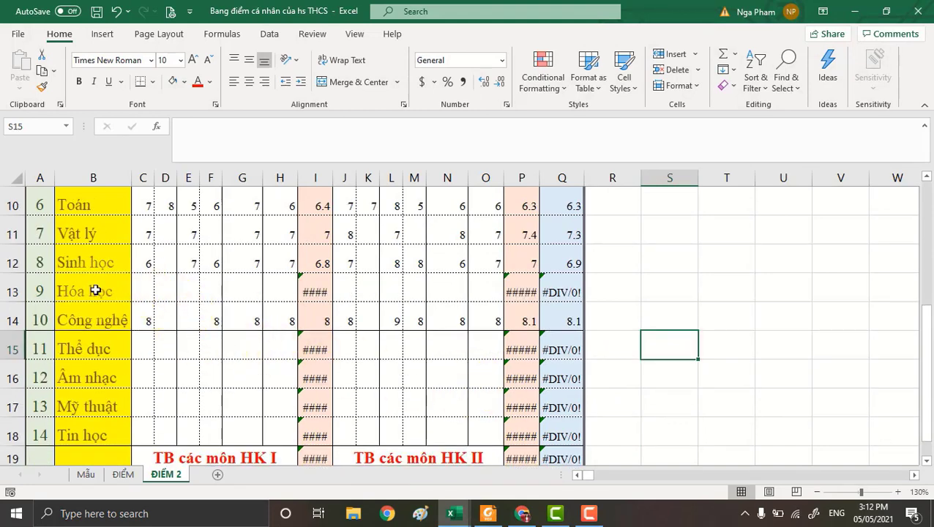
pyautogui.click(14, 290)
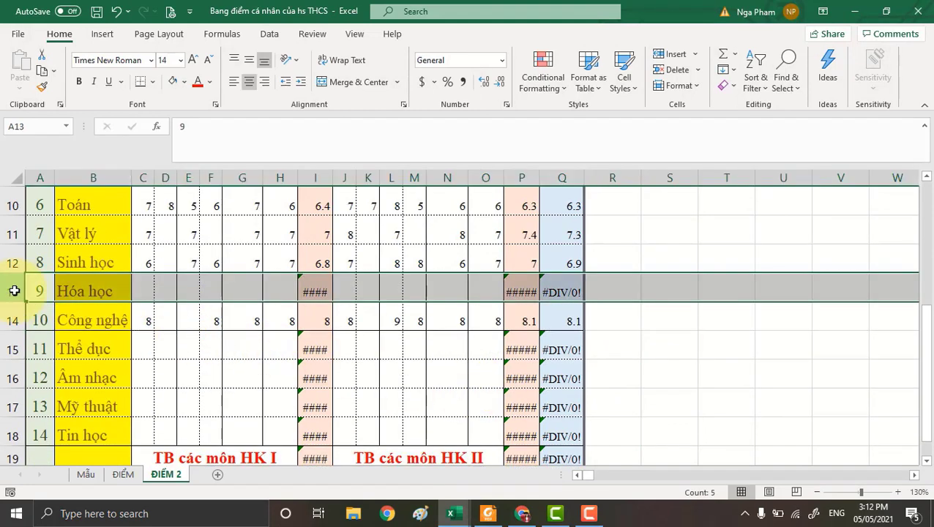
pyautogui.rightClick(14, 291)
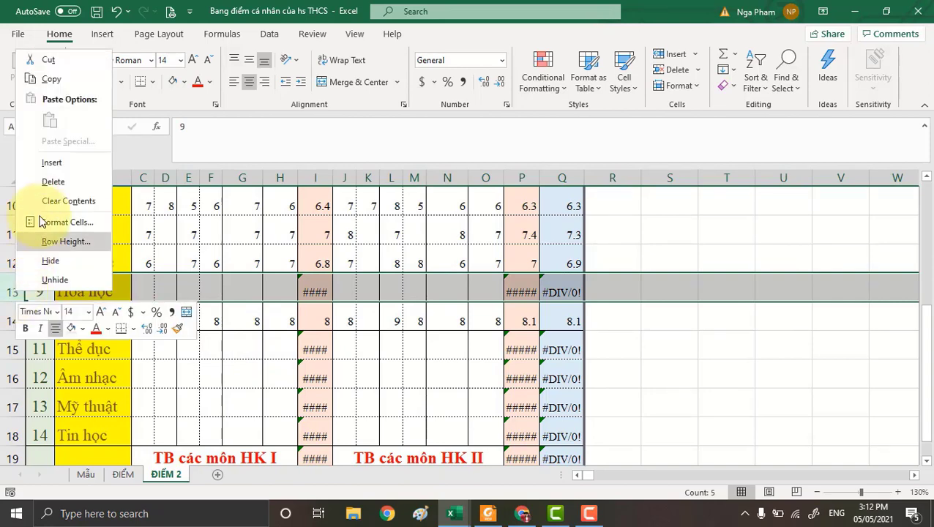
pyautogui.click(52, 185)
pyautogui.click(783, 424)
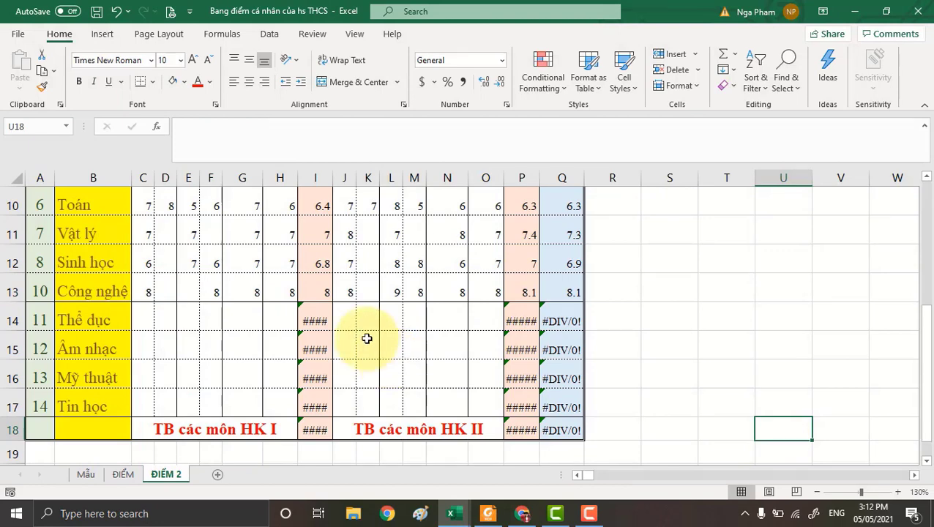
# Delete the Thể dục, Âm nhạc, Mỹ thuật and Tin học rows, rows 14 to 17, from the ĐIỂM 2 table.
pyautogui.click(110, 319)
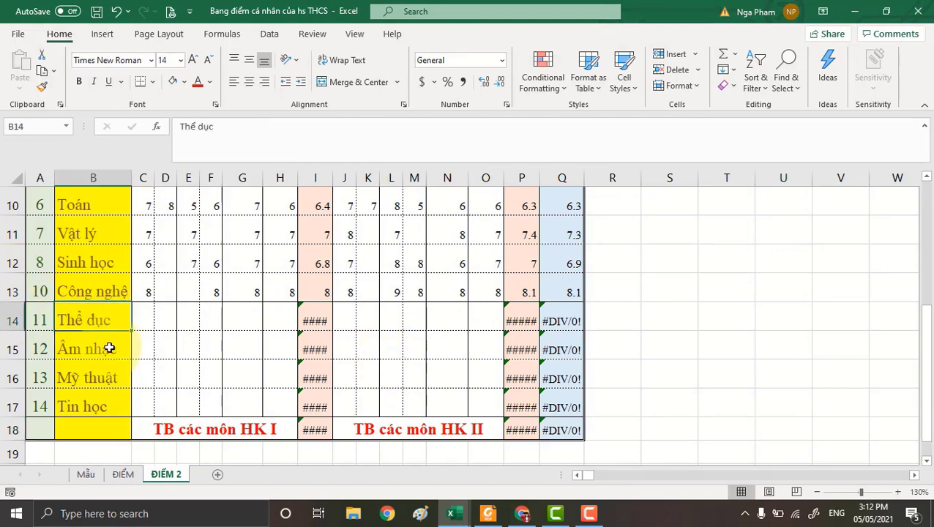
pyautogui.click(108, 348)
pyautogui.click(107, 379)
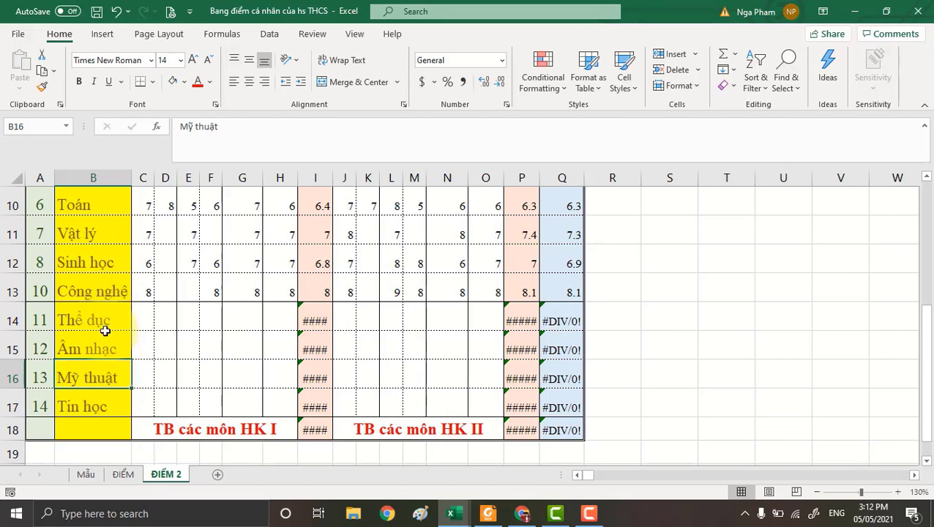
pyautogui.moveTo(104, 328); pyautogui.dragTo(106, 371)
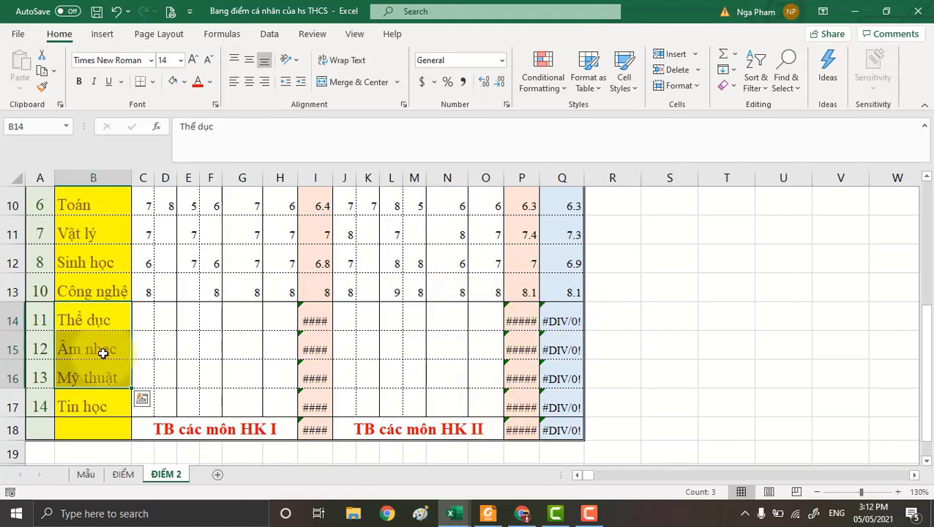
pyautogui.click(80, 406)
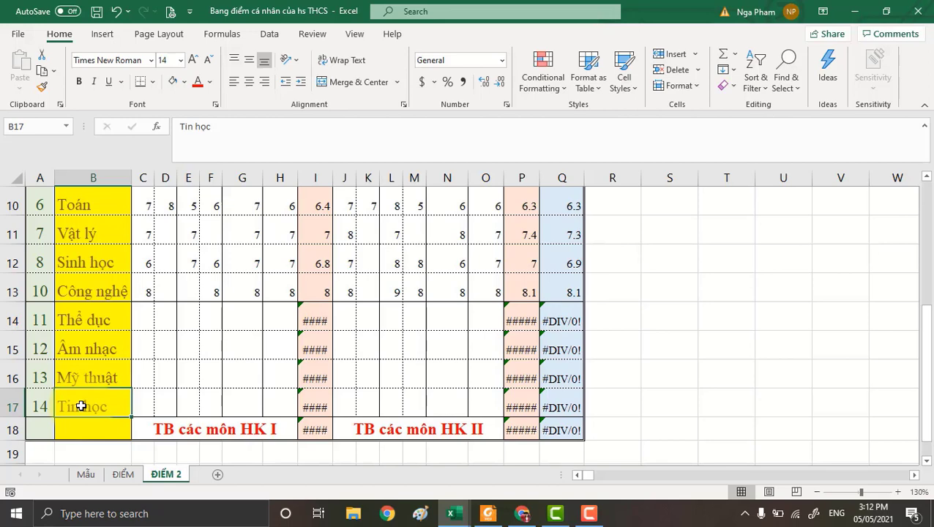
pyautogui.moveTo(10, 319); pyautogui.dragTo(9, 404)
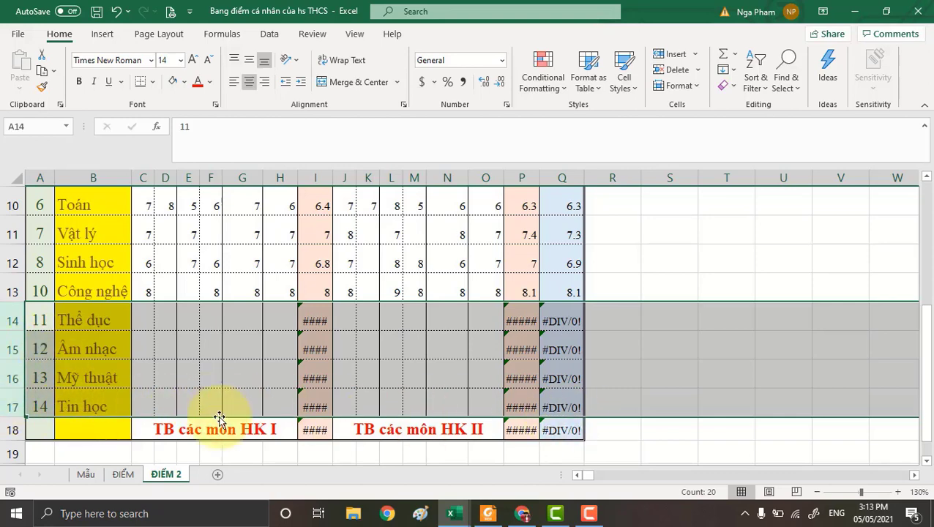
pyautogui.rightClick(14, 350)
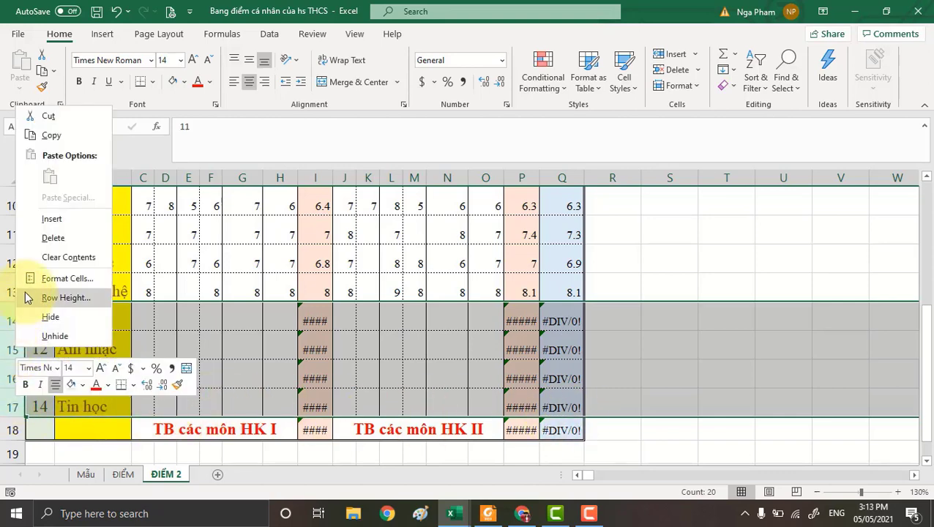
pyautogui.click(59, 243)
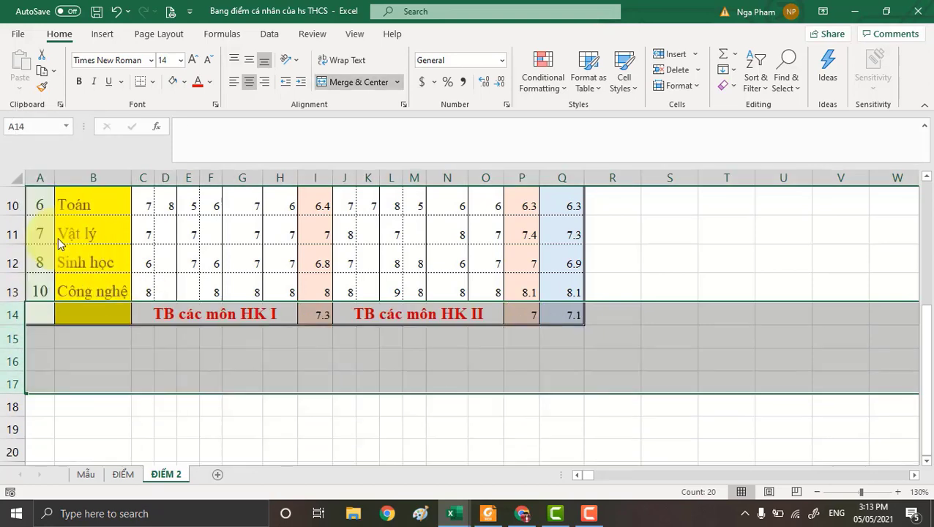
pyautogui.click(703, 407)
# Check the formula for the semester I average of all subjects in cell I14.
pyautogui.scroll(2, 657, 424)
pyautogui.scroll(-1, 657, 423)
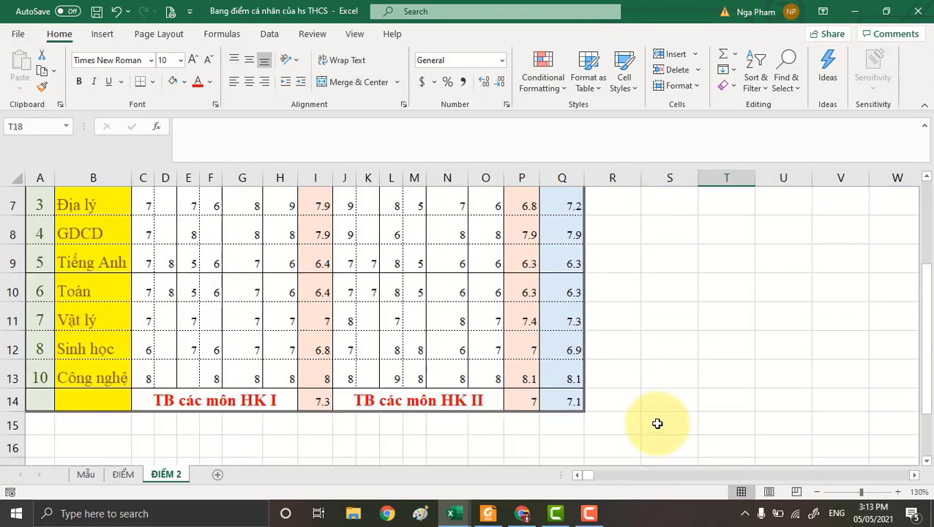
pyautogui.click(320, 401)
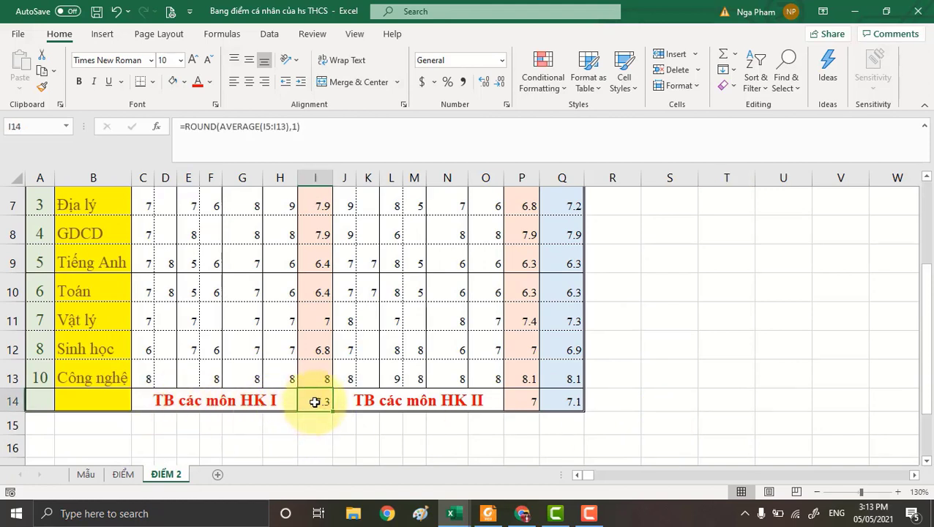
# Check the formulas for the semester II average in P14 and the whole-year average in Q14.
pyautogui.click(516, 401)
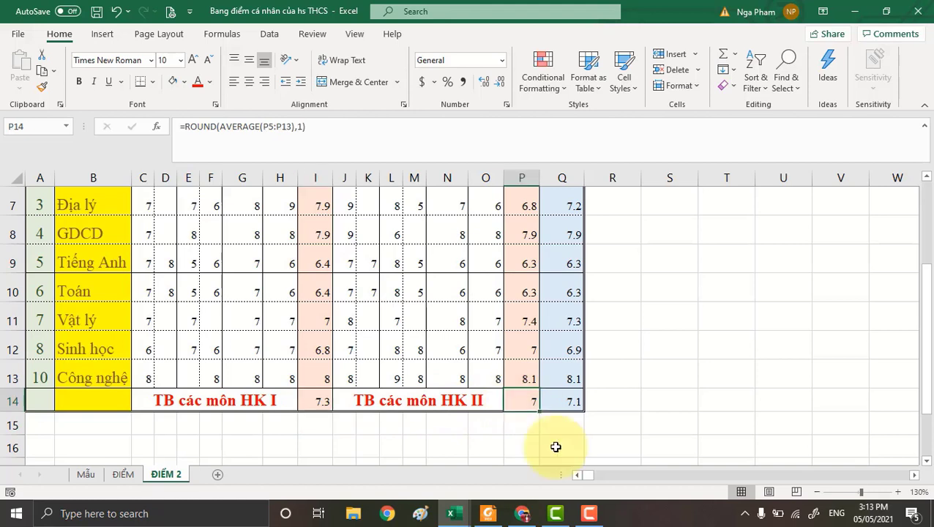
pyautogui.click(590, 437)
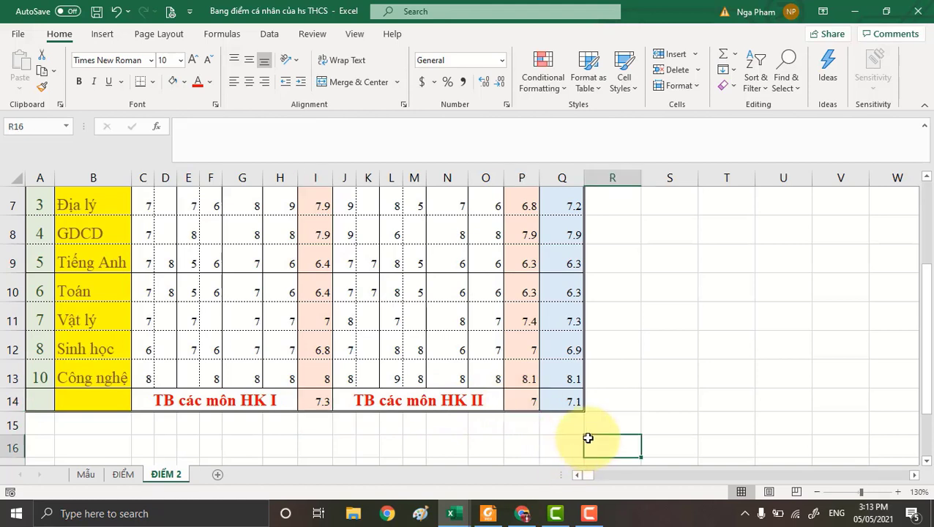
pyautogui.click(572, 400)
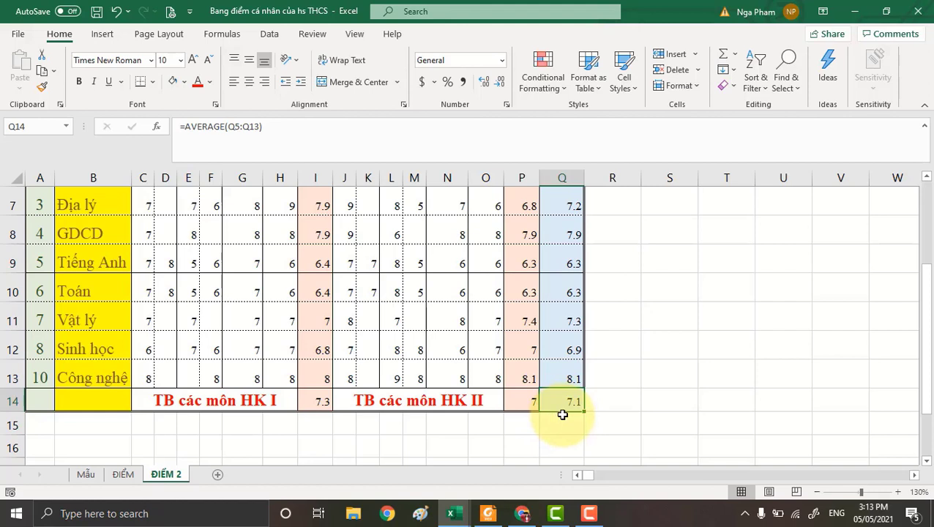
pyautogui.click(677, 407)
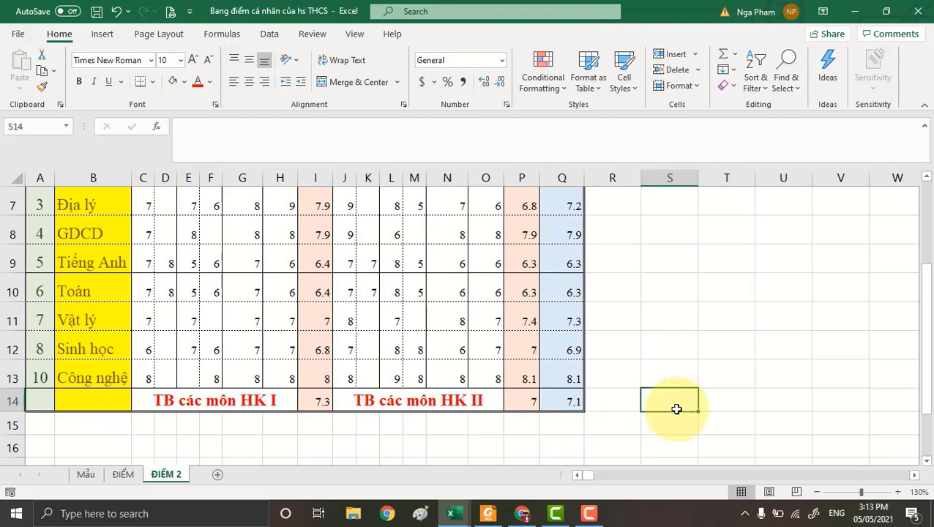
pyautogui.scroll(2, 676, 410)
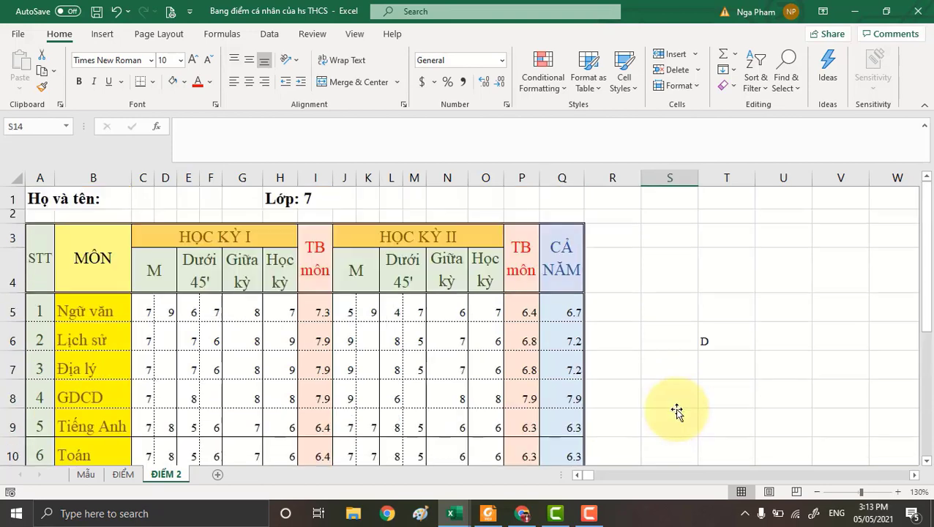
pyautogui.scroll(-2, 676, 412)
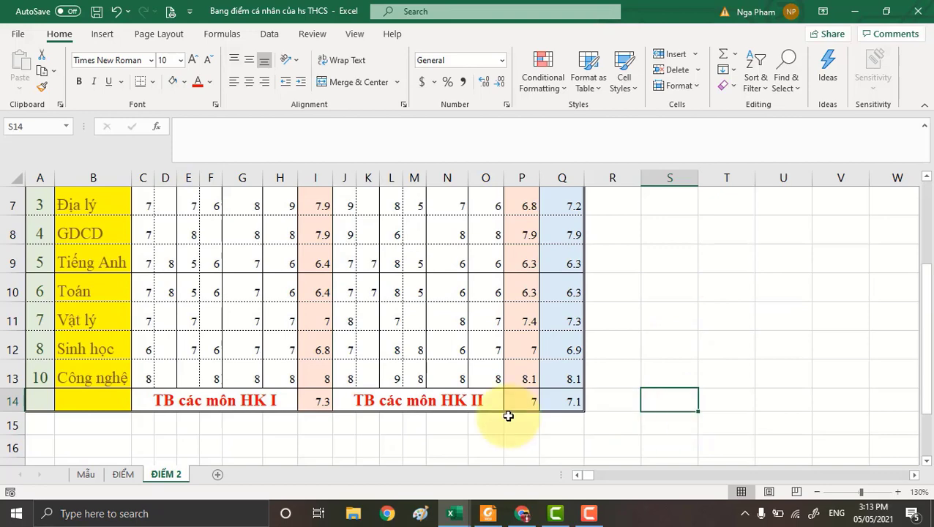
# Switch to the So diem xep loai HS 2013-2014 workbook and check the first student's Toán and CN scores on the HK I sheet.
pyautogui.click(467, 519)
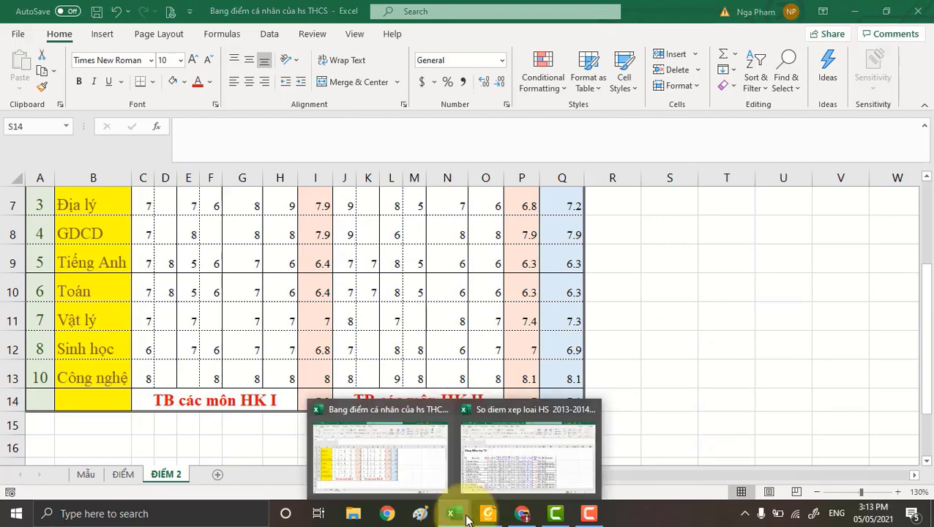
pyautogui.click(520, 459)
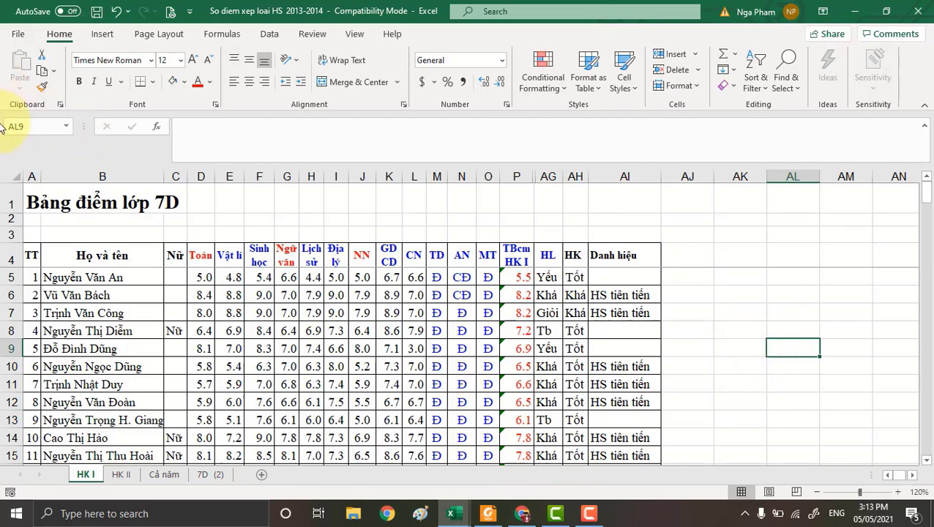
pyautogui.click(199, 279)
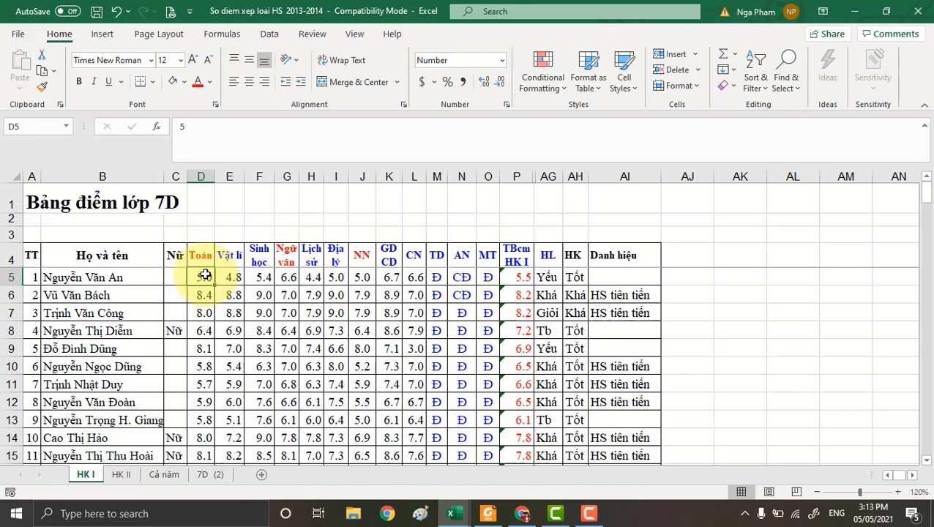
pyautogui.click(414, 277)
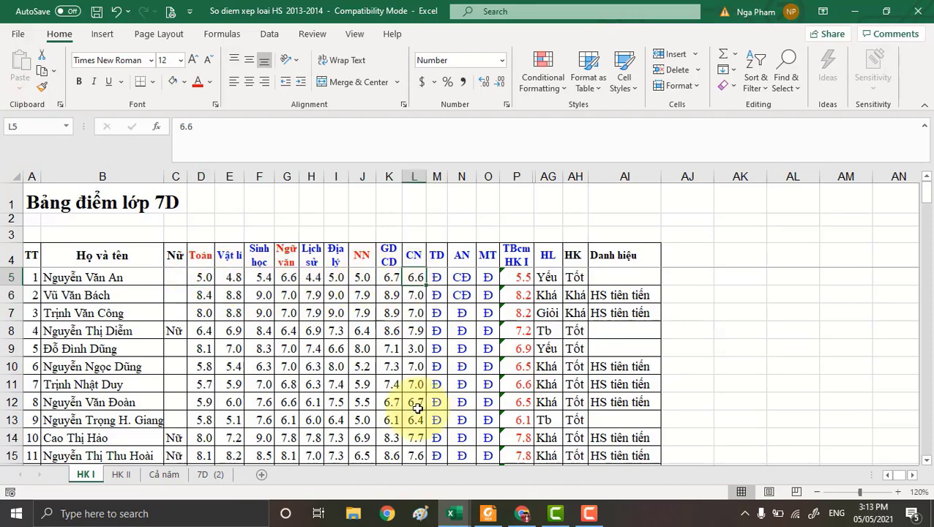
# Return to the personal grade workbook and check the Ngữ văn semester I average formula in cell I5.
pyautogui.moveTo(448, 512)
pyautogui.click(354, 476)
pyautogui.scroll(2, 412, 381)
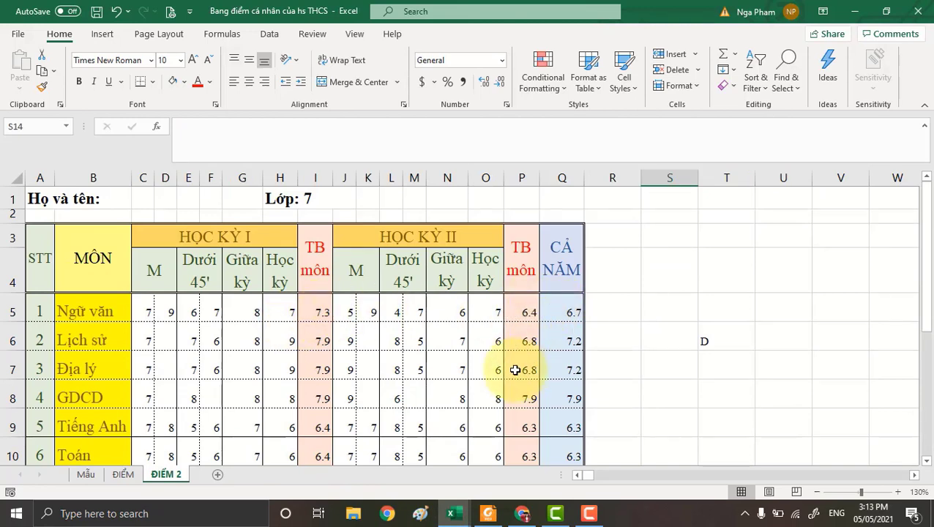
pyautogui.click(317, 311)
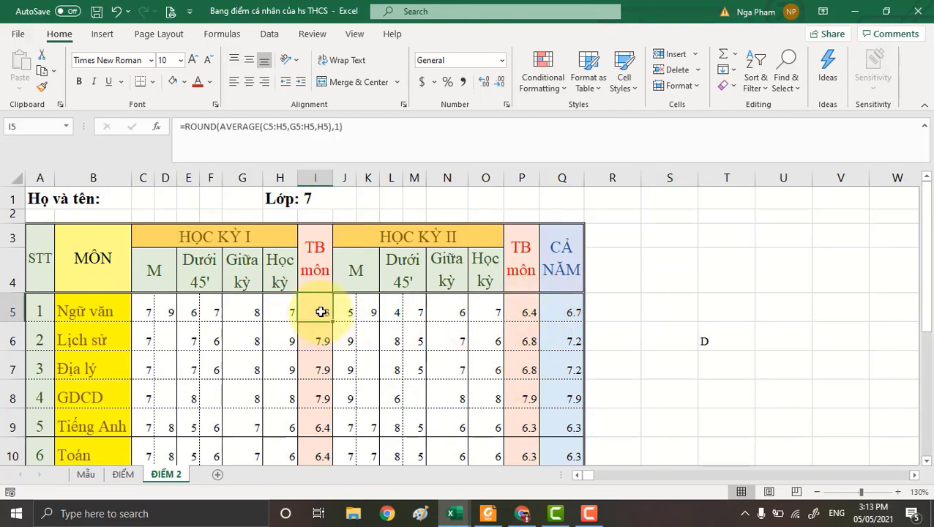
# Switch to the class 7D workbook and examine the first student's Ngữ văn score, HL rating and HK rating.
pyautogui.moveTo(429, 505)
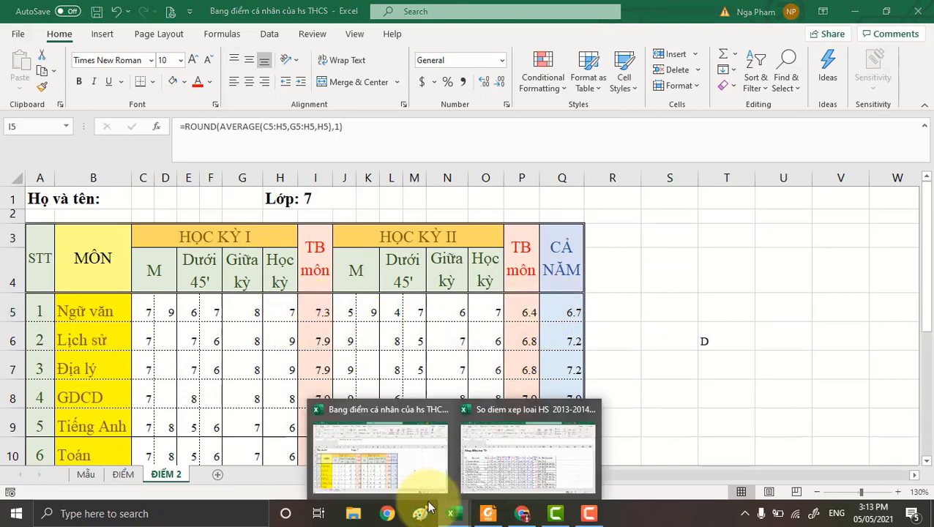
pyautogui.click(496, 468)
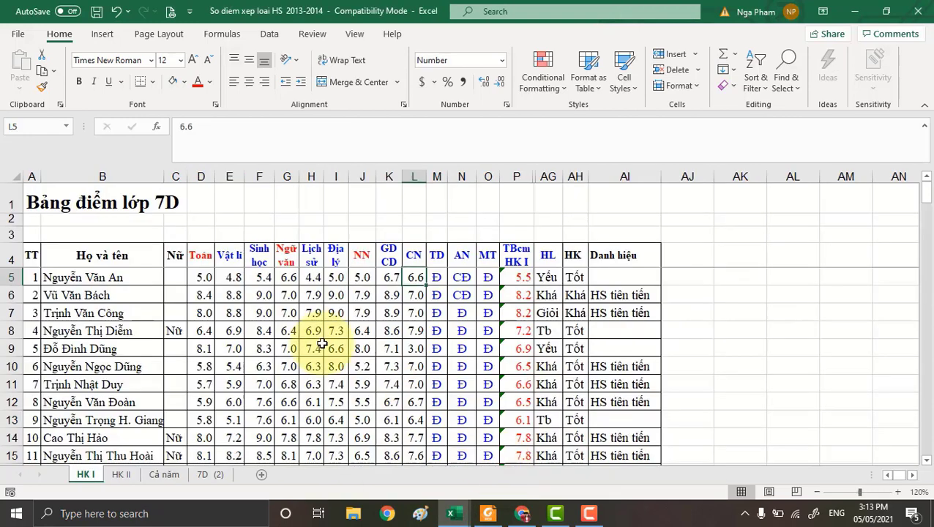
pyautogui.click(290, 277)
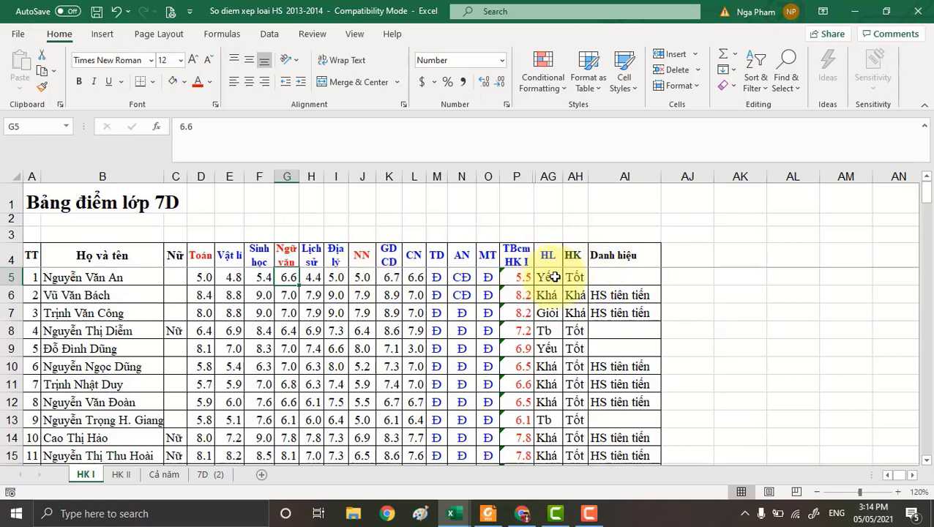
pyautogui.click(554, 277)
pyautogui.click(575, 276)
pyautogui.scroll(-1, 646, 294)
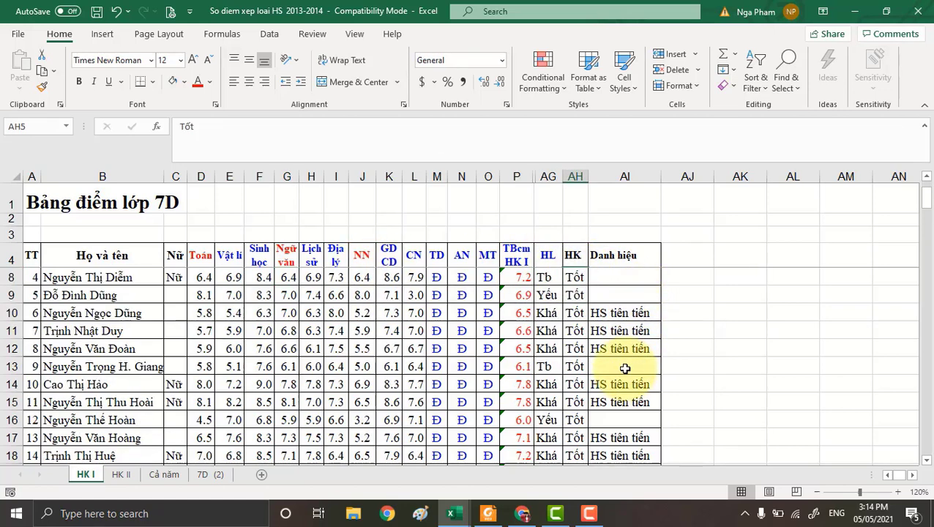
pyautogui.scroll(1, 624, 368)
# Check the HL formula in AG5, the AN result in N5 and the TBcm HK I formula in P5.
pyautogui.click(547, 277)
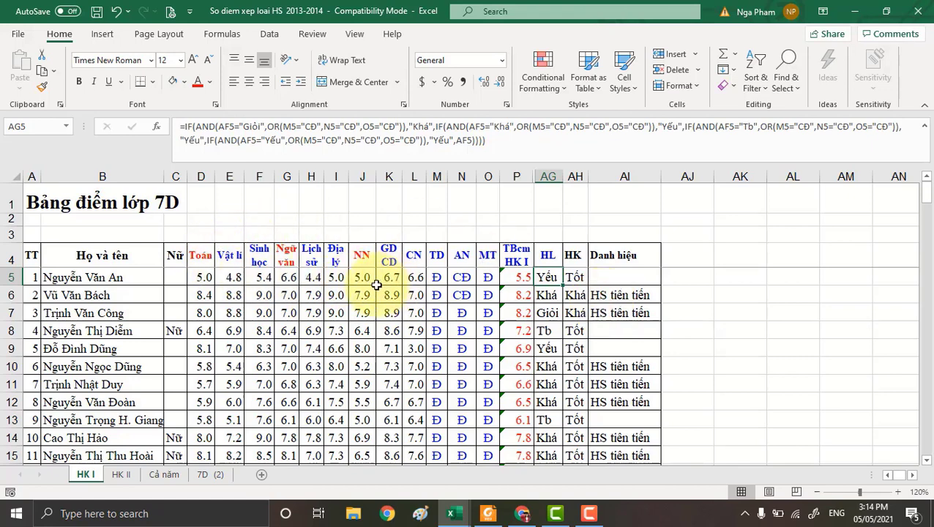
pyautogui.click(464, 278)
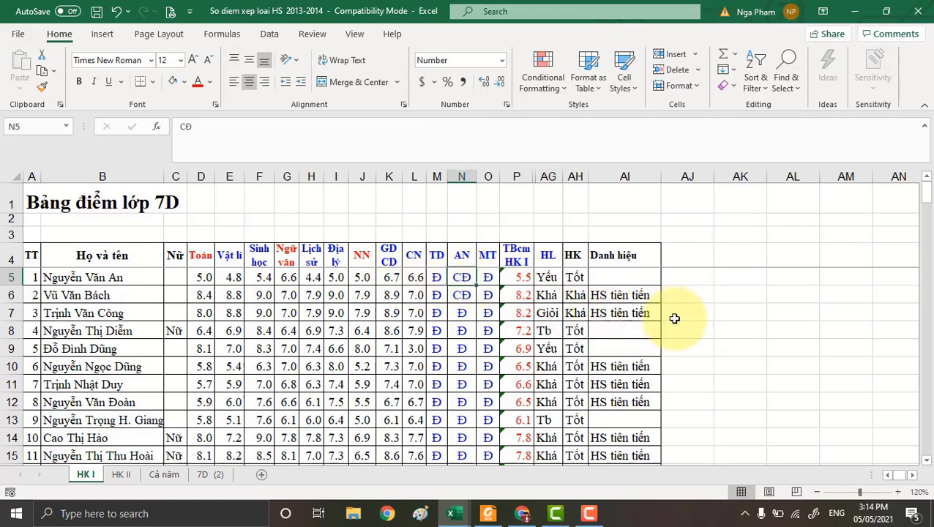
pyautogui.click(519, 278)
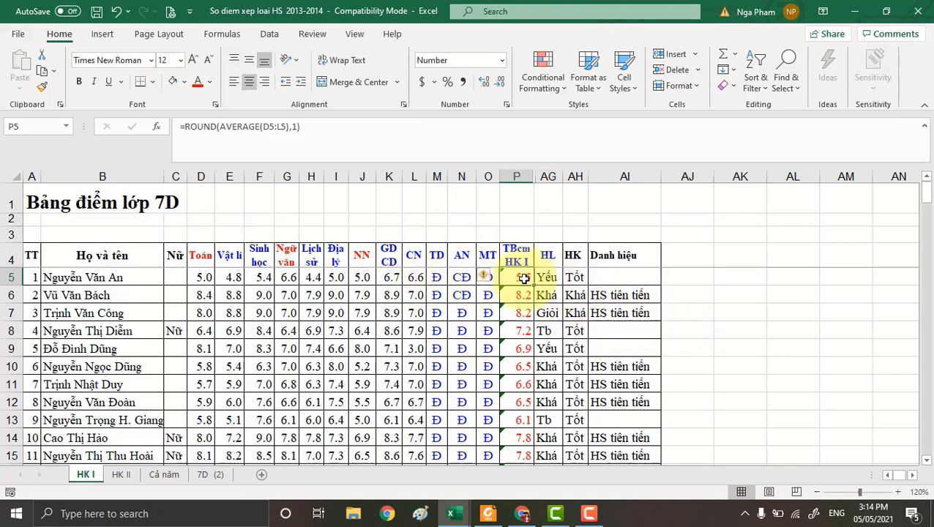
pyautogui.click(692, 317)
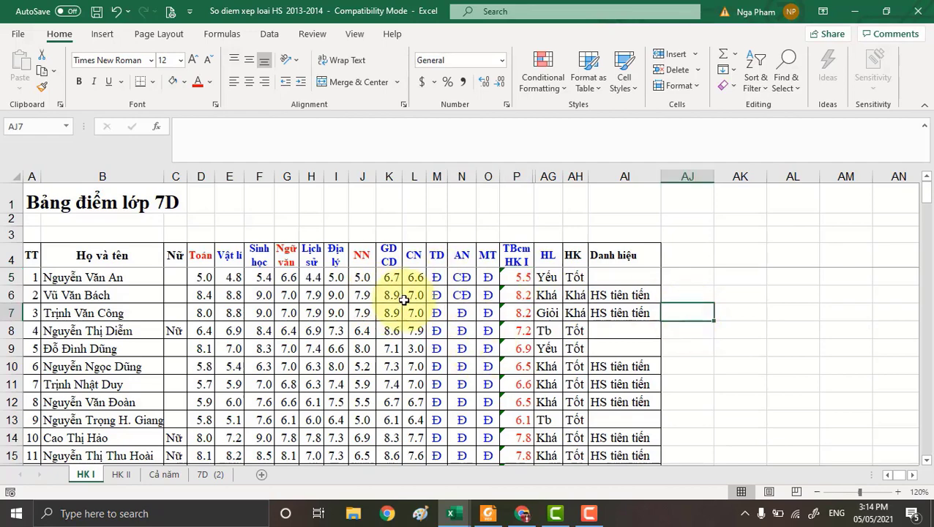
pyautogui.scroll(-3, 671, 341)
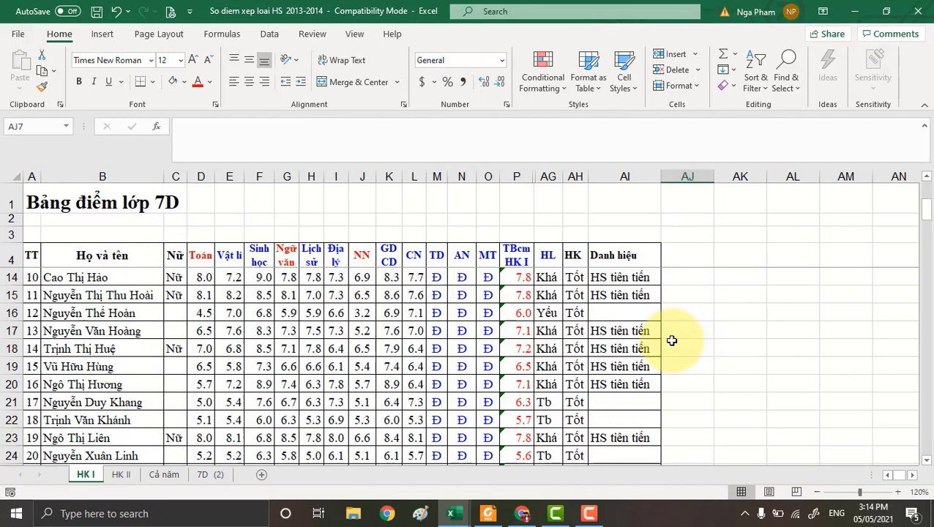
pyautogui.scroll(3, 671, 340)
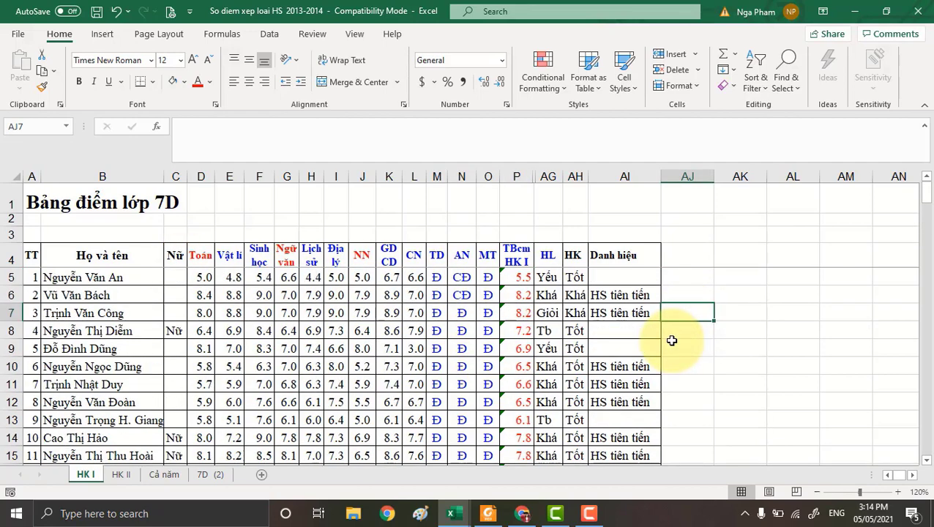
# Look over the class 7D grade tables on the HK II and Cả năm sheets.
pyautogui.click(122, 475)
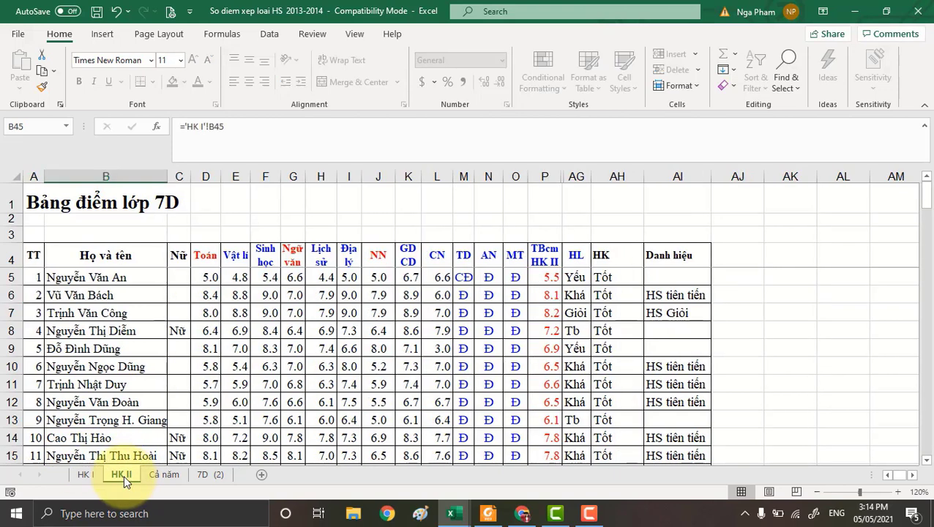
pyautogui.click(171, 475)
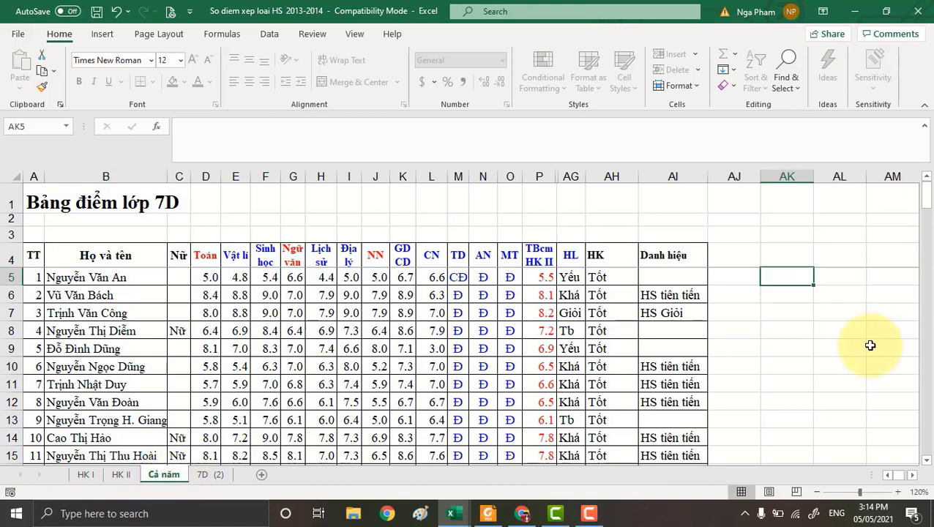
pyautogui.click(839, 346)
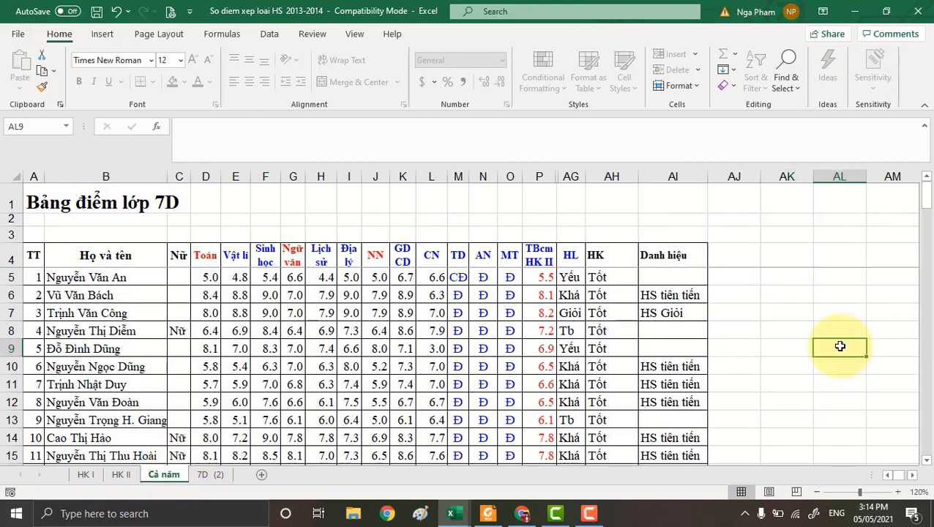
pyautogui.click(840, 294)
# Go back to the personal grade workbook and review the rounded average formula for Ngữ văn in I5 again.
pyautogui.moveTo(455, 518)
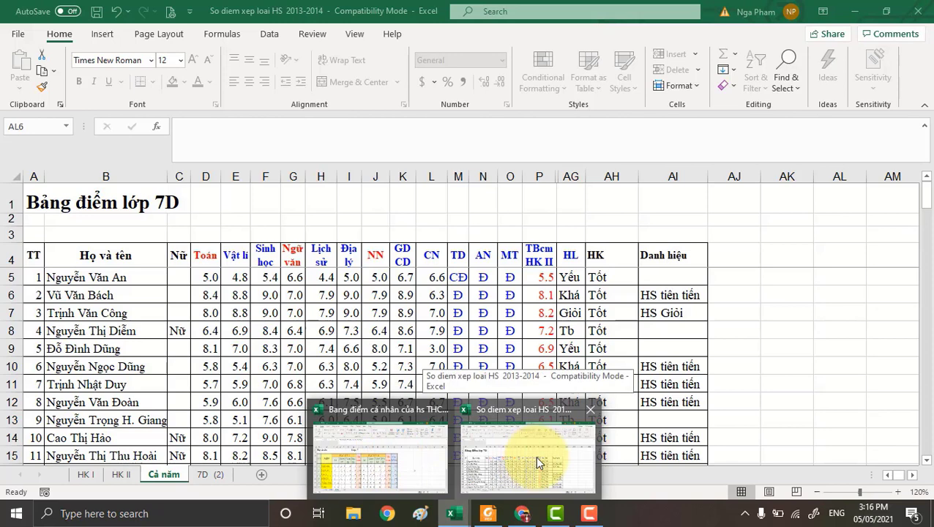
pyautogui.click(413, 459)
pyautogui.click(659, 300)
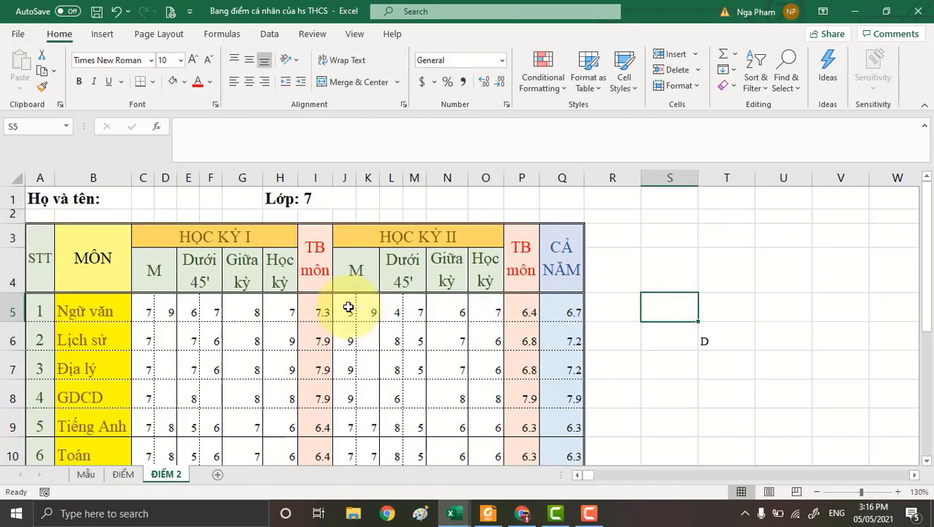
pyautogui.click(320, 311)
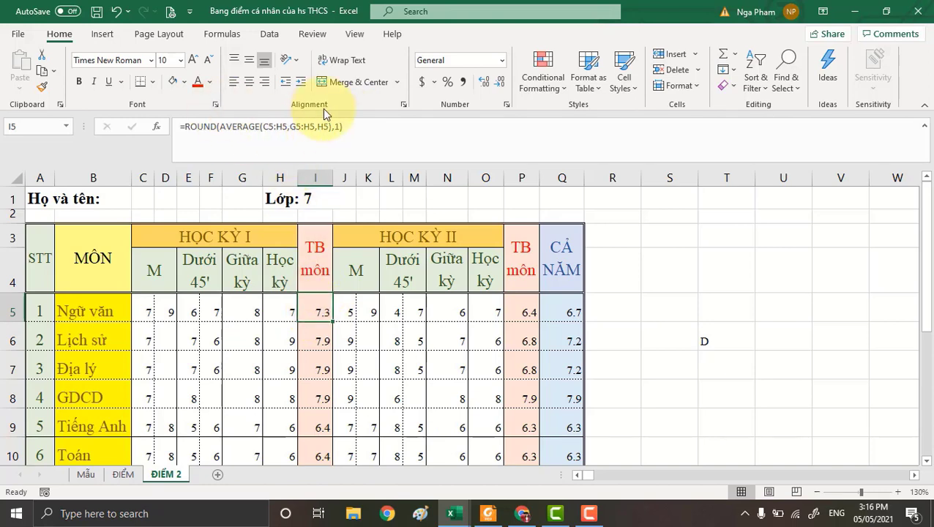
pyautogui.click(642, 356)
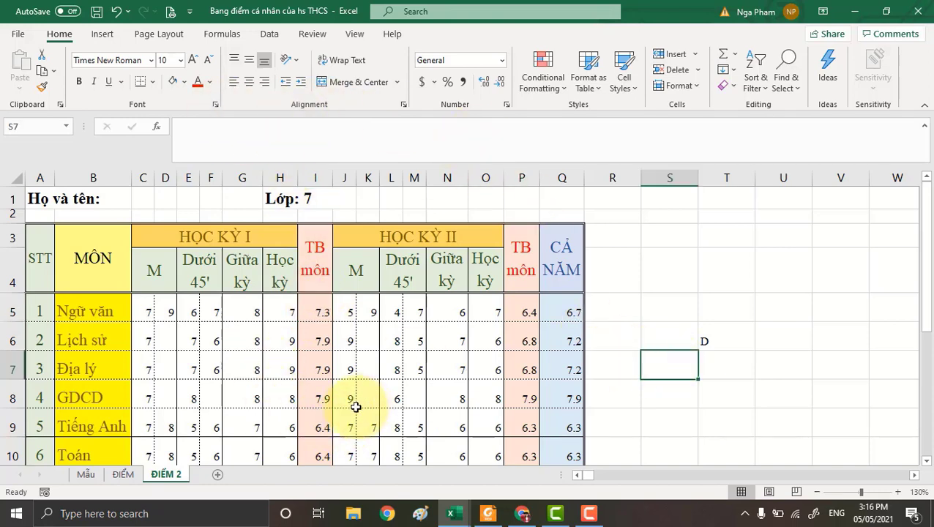
# Switch to the class 7D workbook's HK II sheet and try to open the first student's TBcm HK II formula in P5 for editing.
pyautogui.click(455, 513)
pyautogui.click(485, 463)
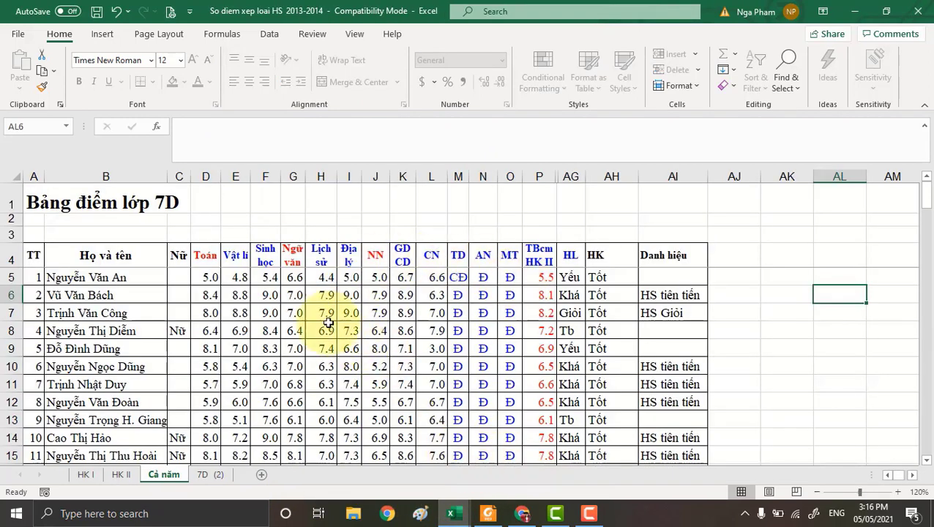
pyautogui.click(121, 474)
pyautogui.doubleClick(550, 281)
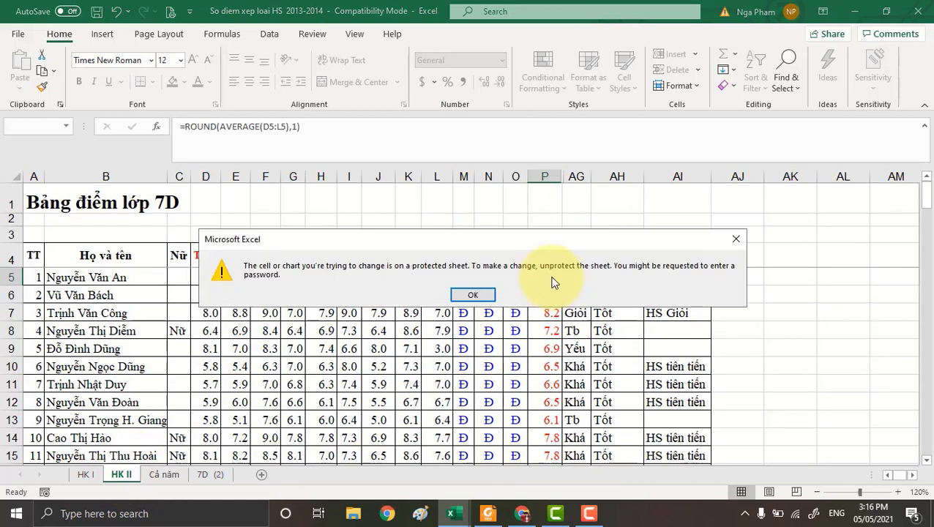
pyautogui.click(473, 294)
pyautogui.click(791, 345)
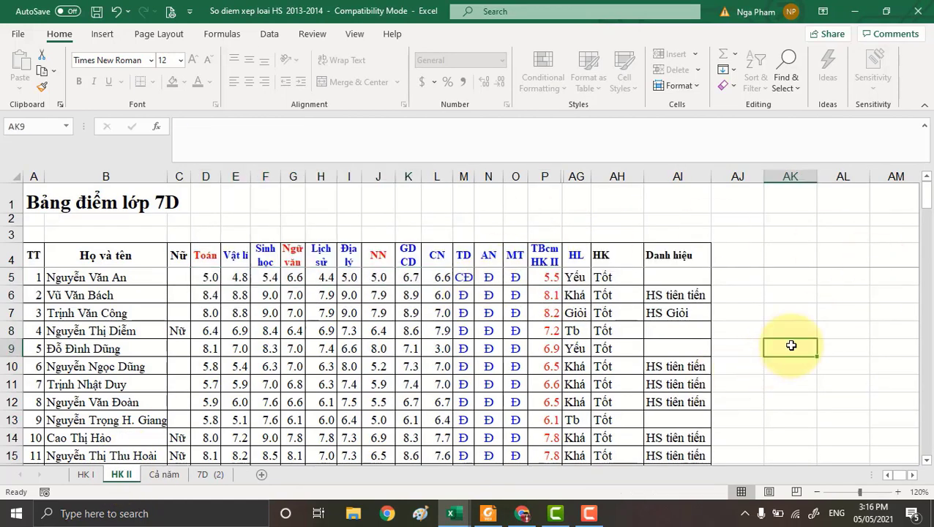